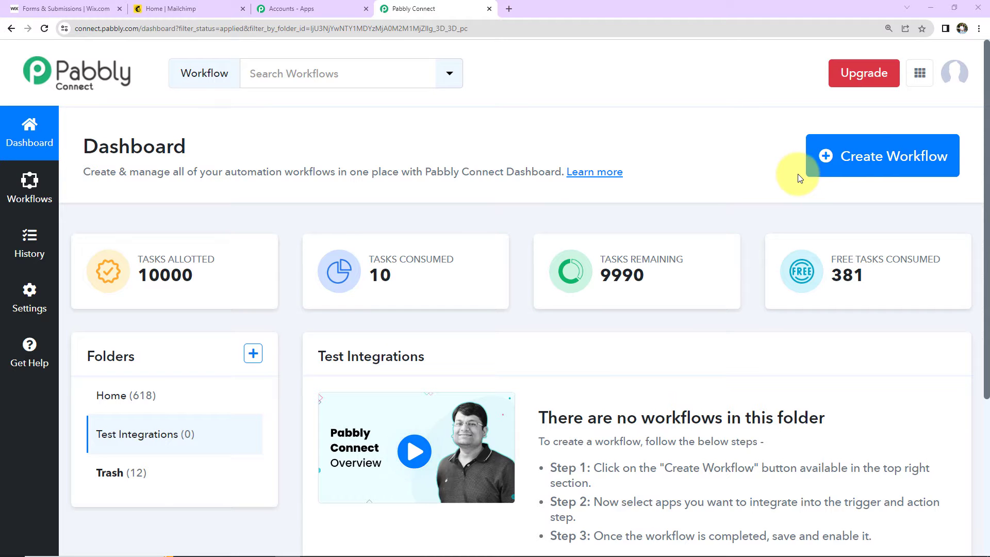
Create a new workflow named 'Create Mailchimp Subscriber from Wix Form Submission'
click(862, 178)
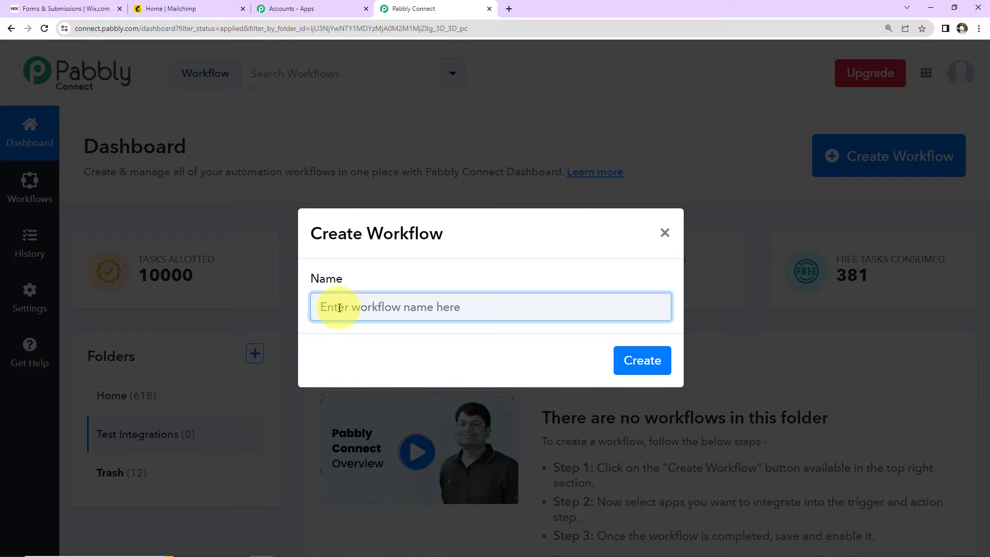
text(Create Mailchimp Subscriber from Wix Form Submission)
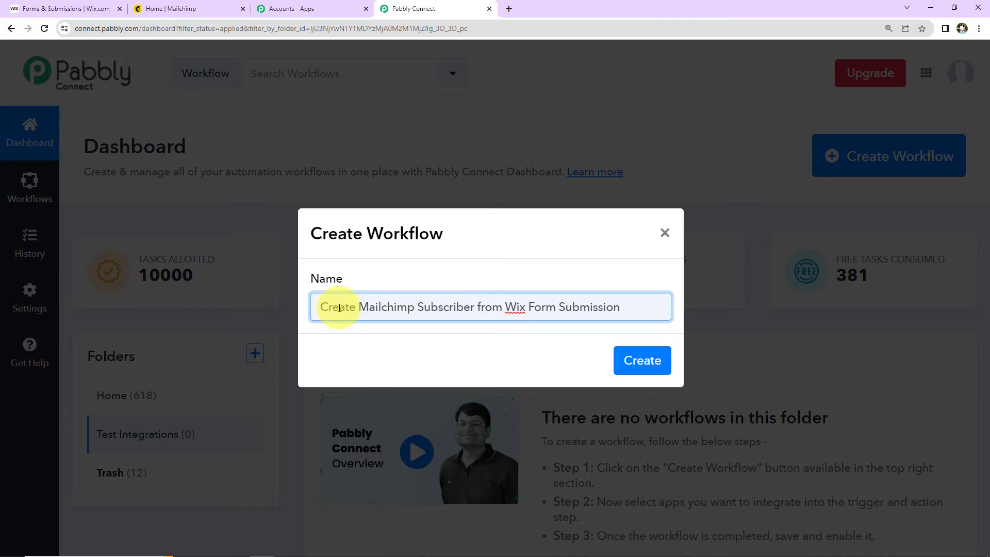
click(643, 362)
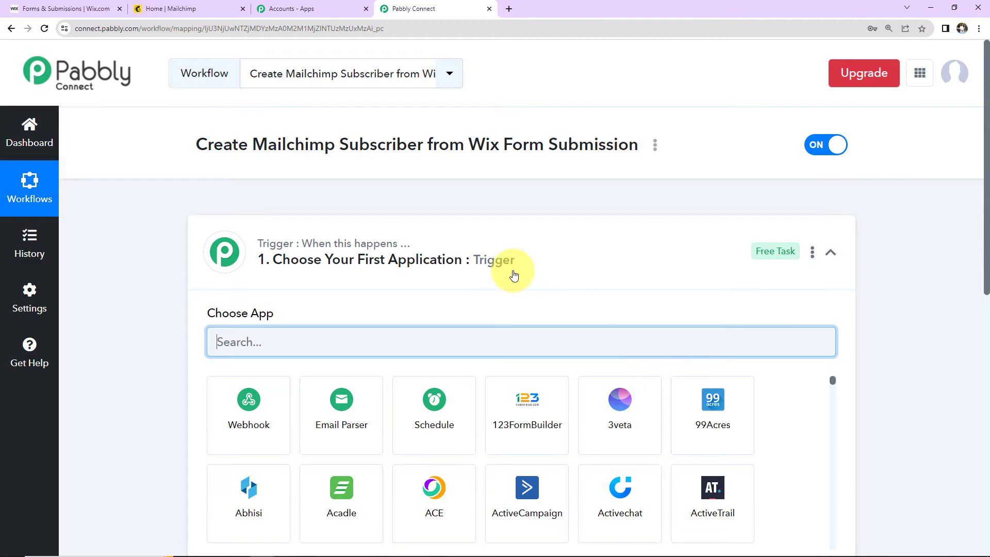
scroll(514, 275, down, 5)
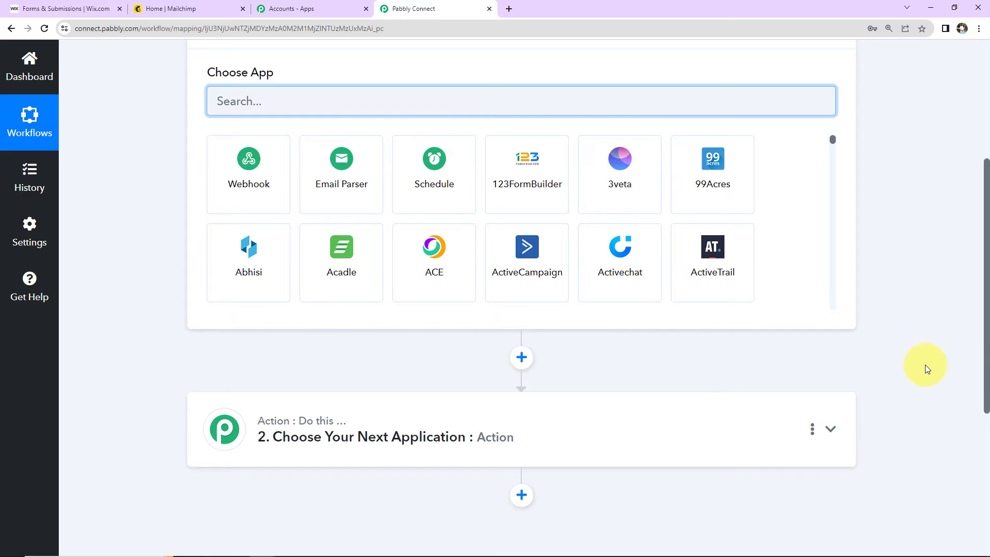
scroll(925, 367, up, 2)
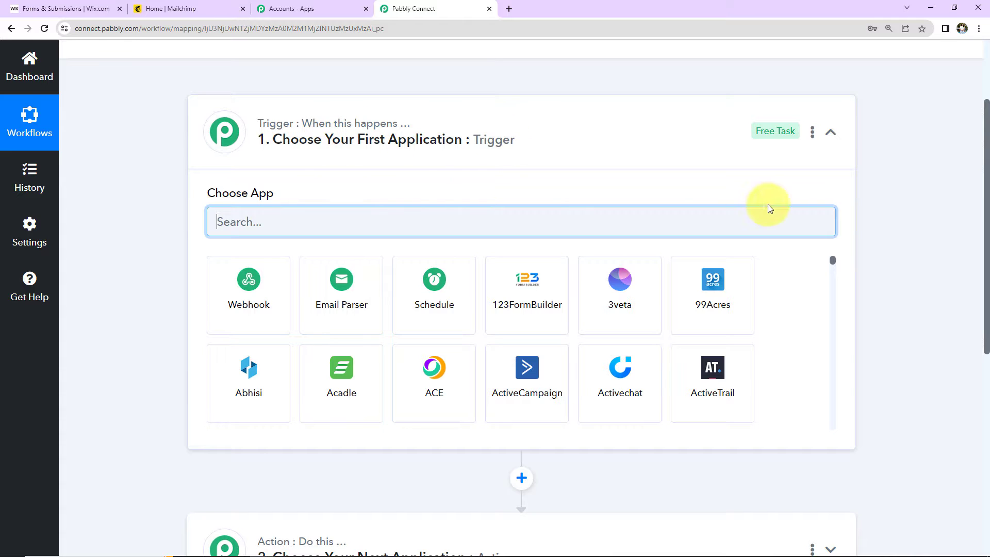
scroll(868, 239, down, 4)
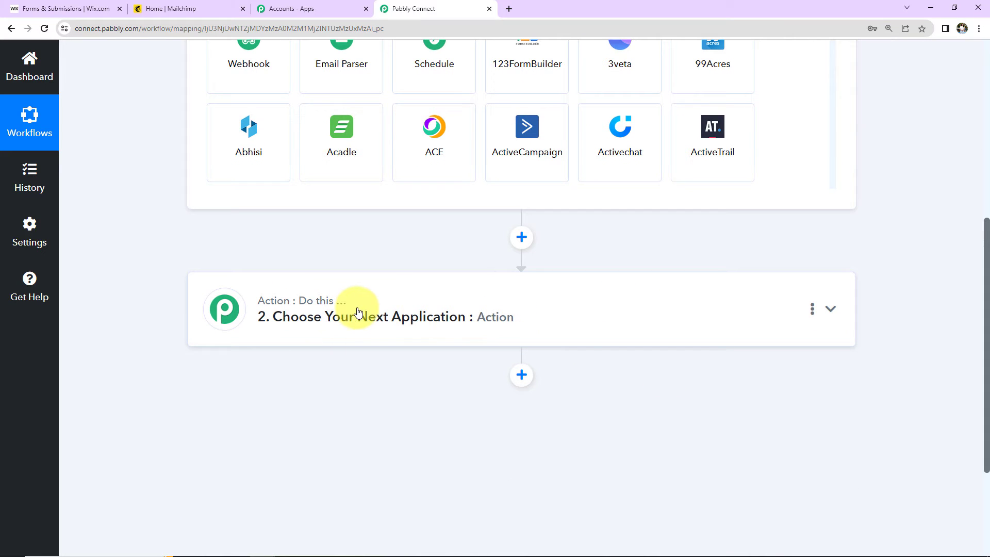
scroll(613, 347, up, 4)
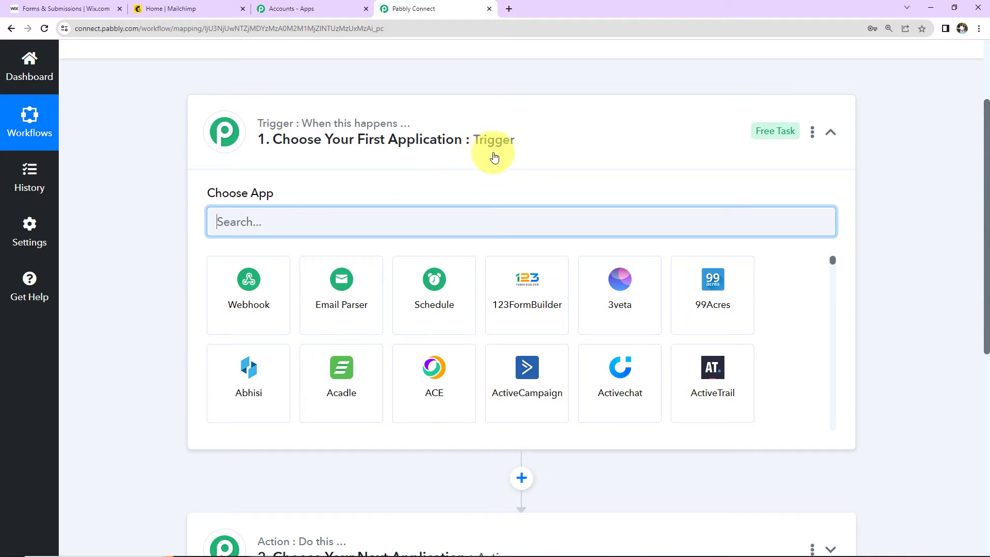
scroll(828, 183, down, 5)
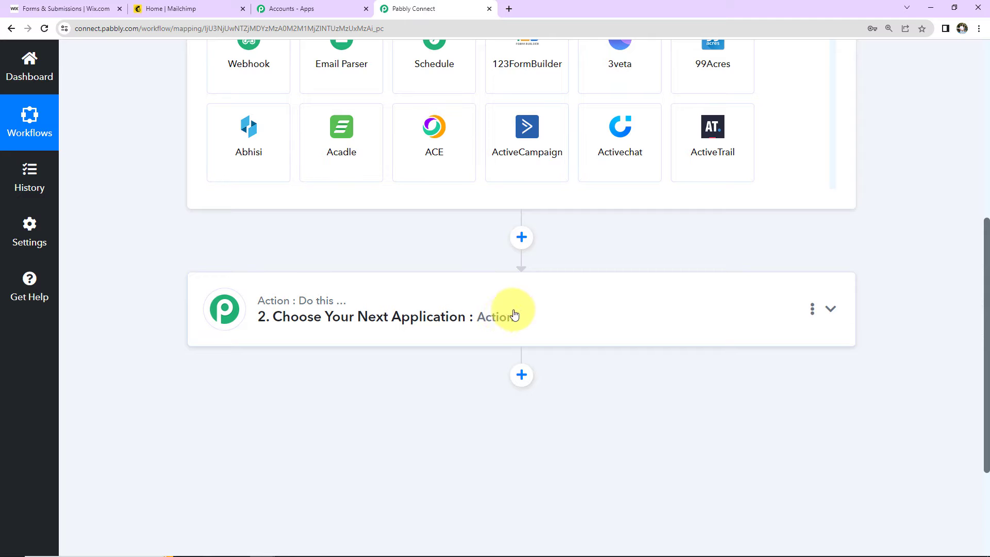
scroll(508, 309, up, 5)
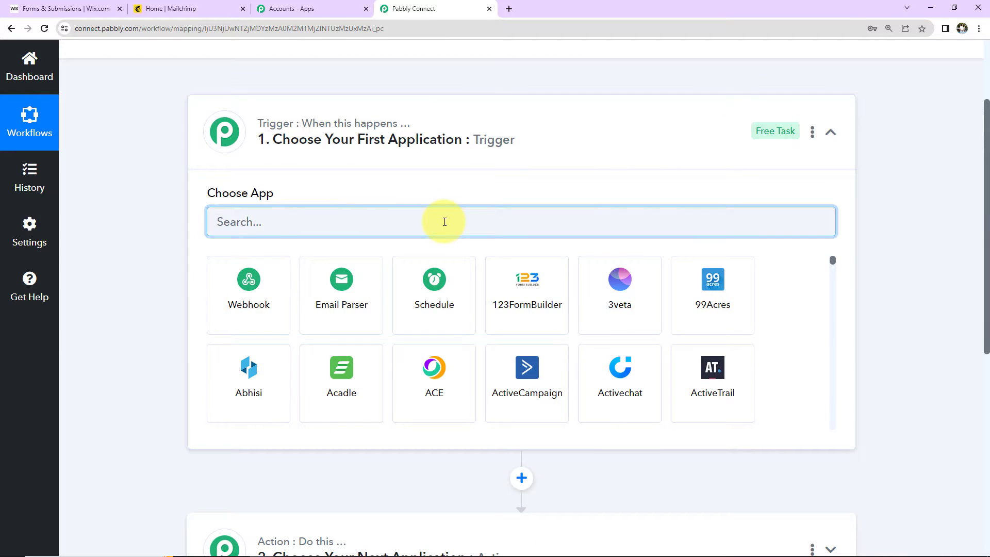
Set the trigger to Wix Forms: New Form Submission and copy its webhook URL
text(wix)
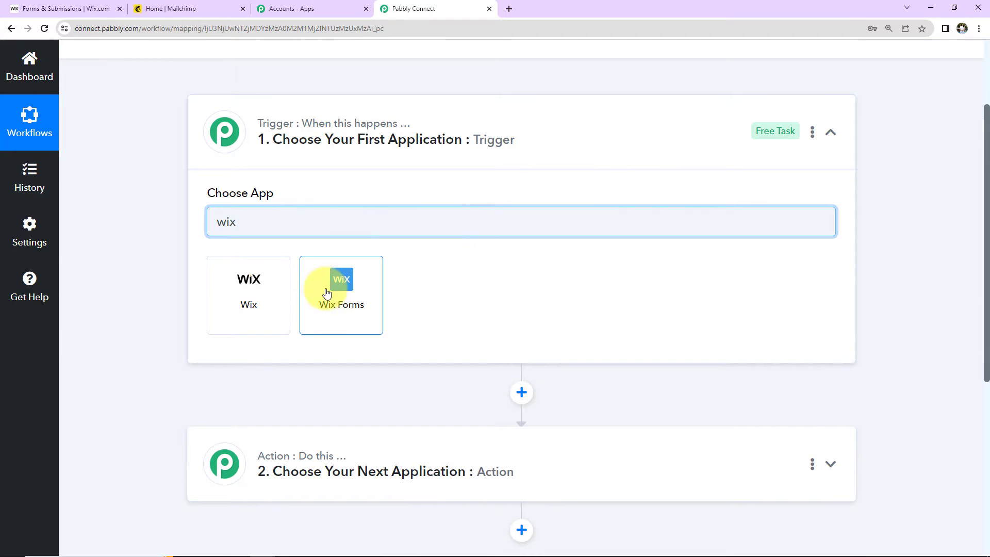
click(327, 293)
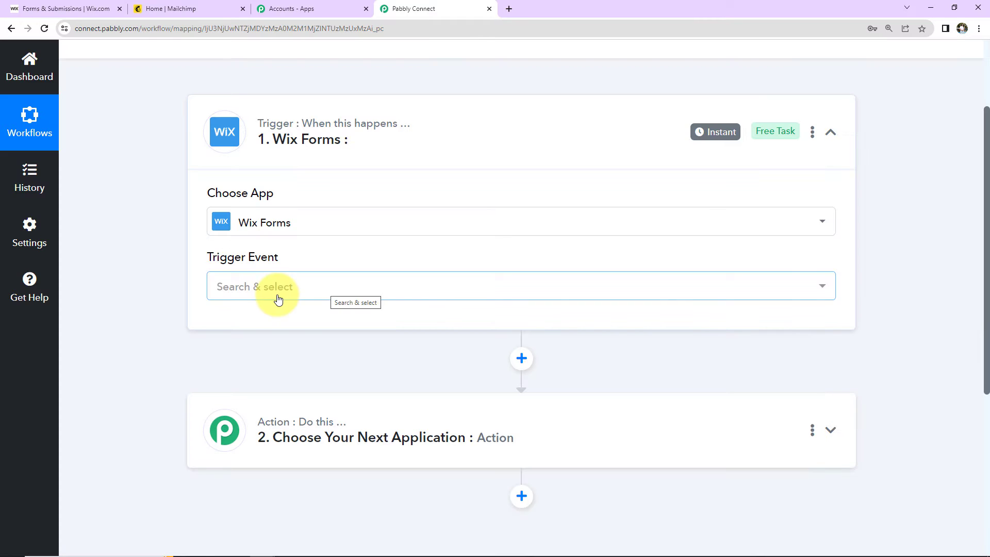
click(247, 287)
click(244, 363)
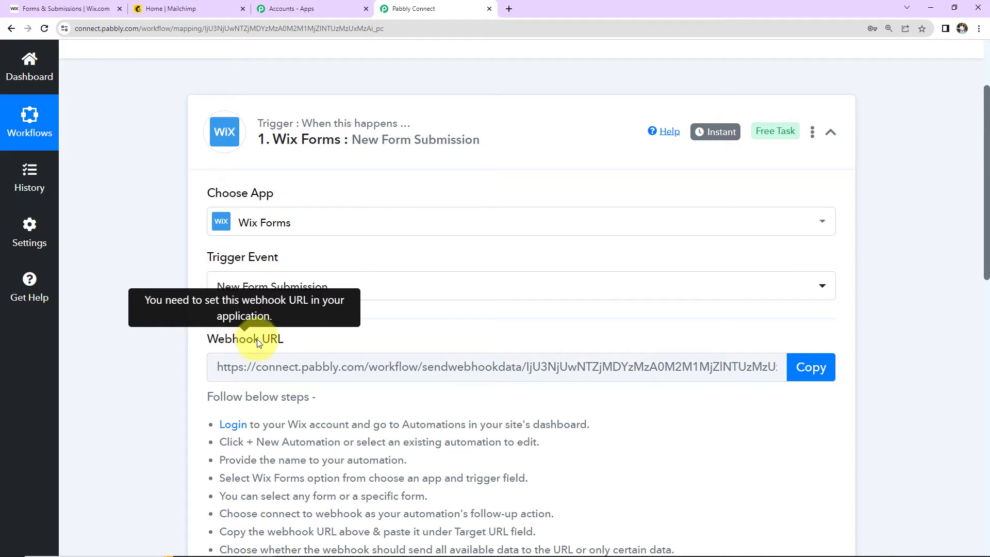
click(810, 367)
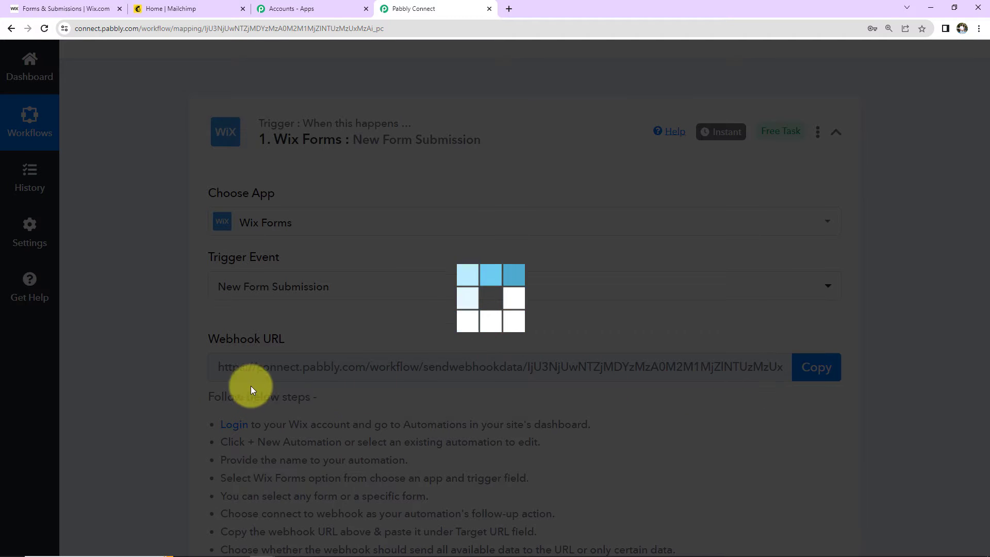
scroll(544, 386, down, 1)
scroll(545, 390, down, 4)
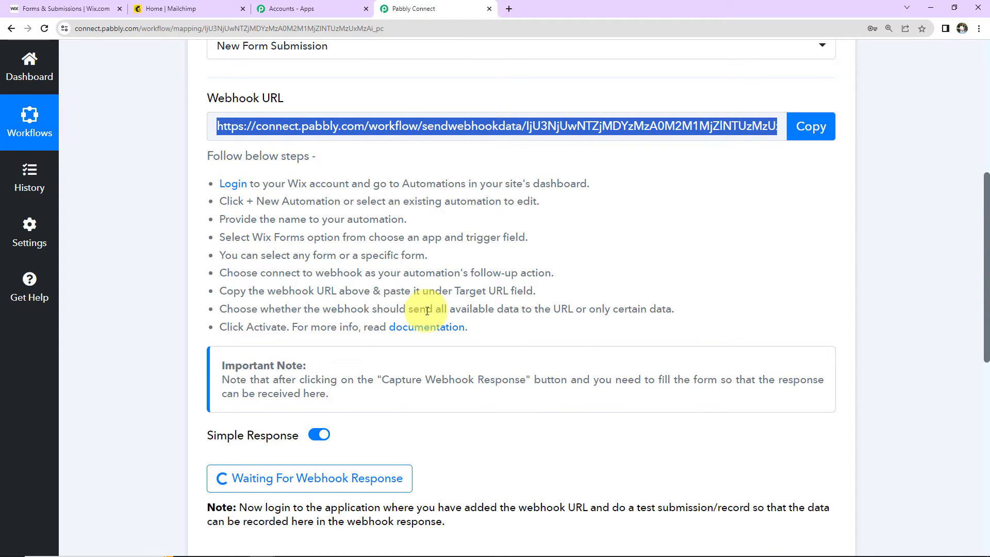
In Wix Automations, start a new automation from scratch, entering 'Mailchimp lntegration'
click(82, 9)
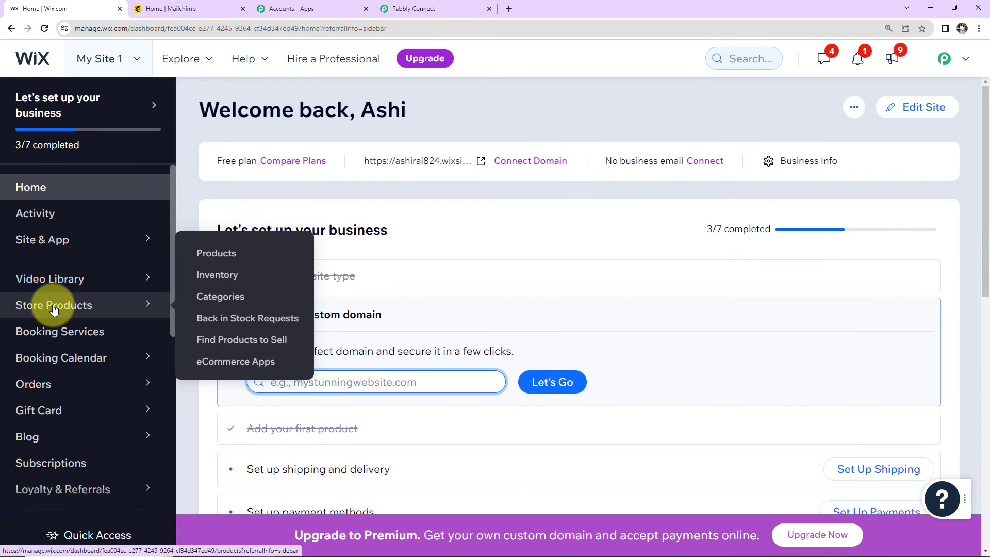
scroll(51, 311, down, 3)
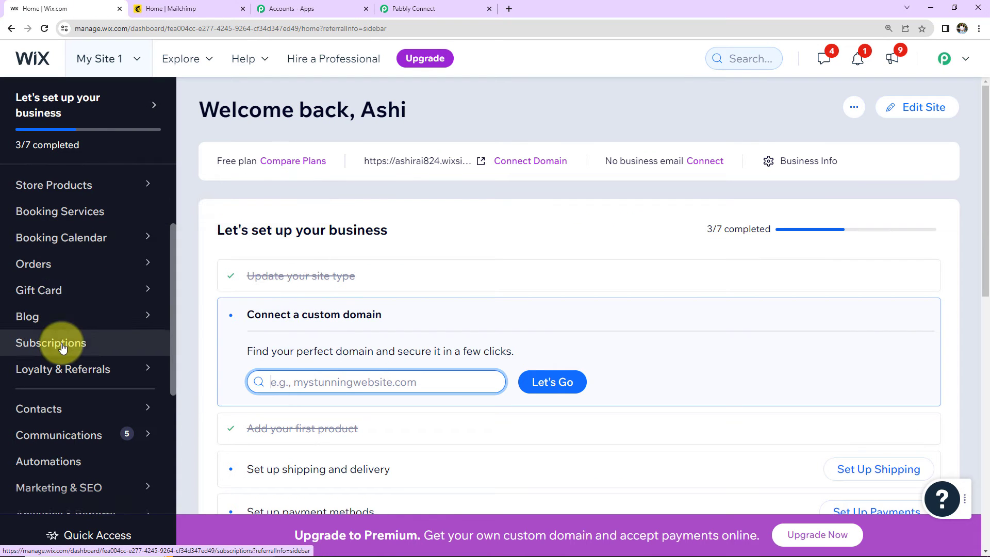
mouse_move(94, 373)
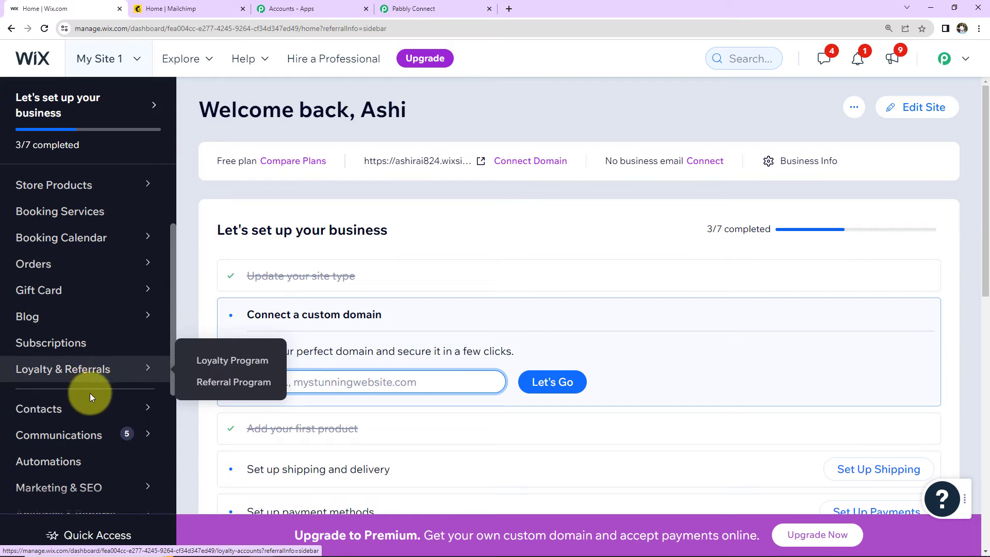
click(58, 464)
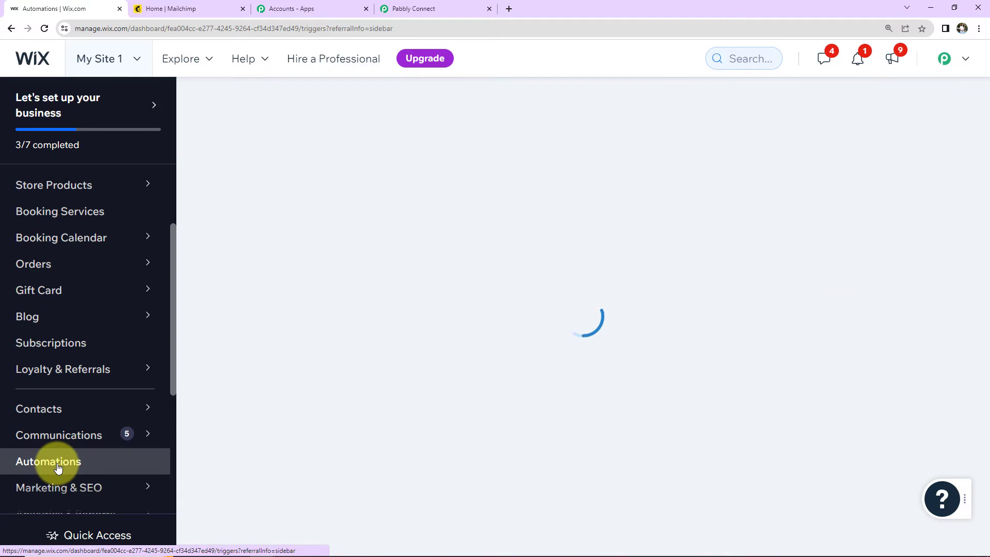
click(880, 111)
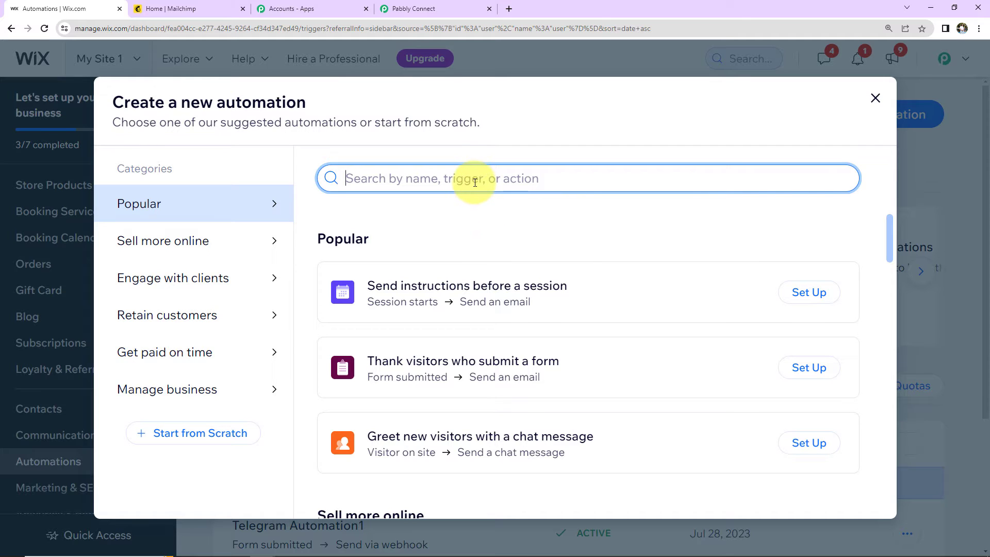
text(Mail)
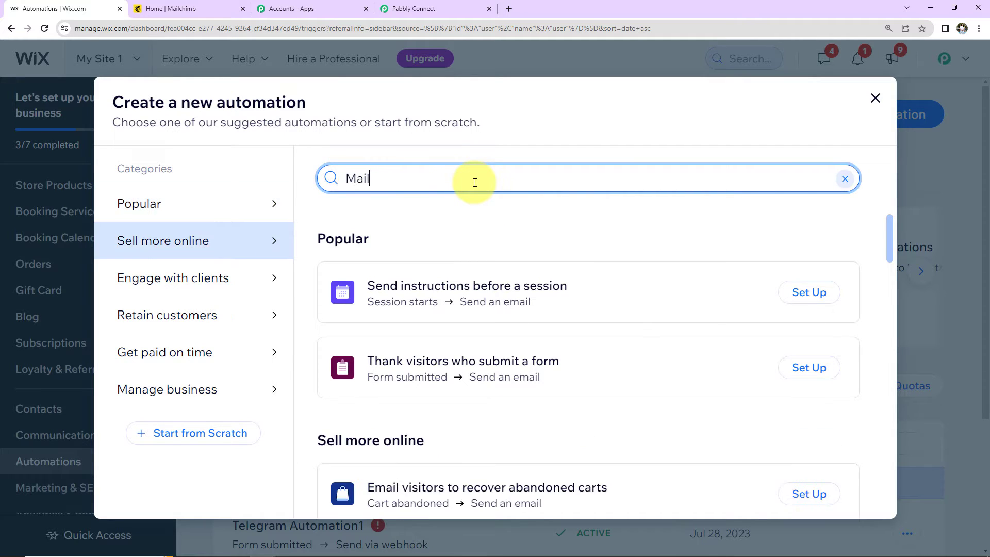
text(chimp lntegration)
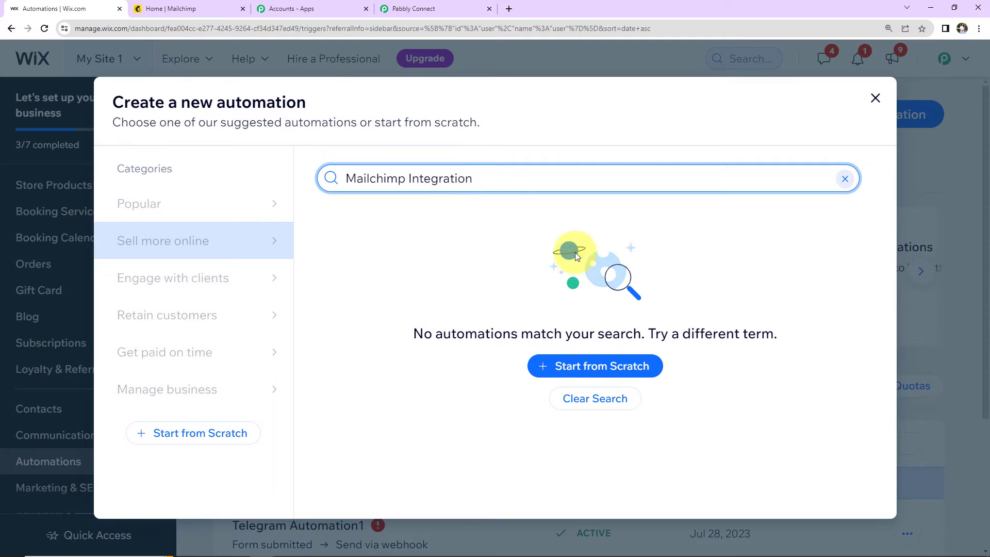
click(593, 366)
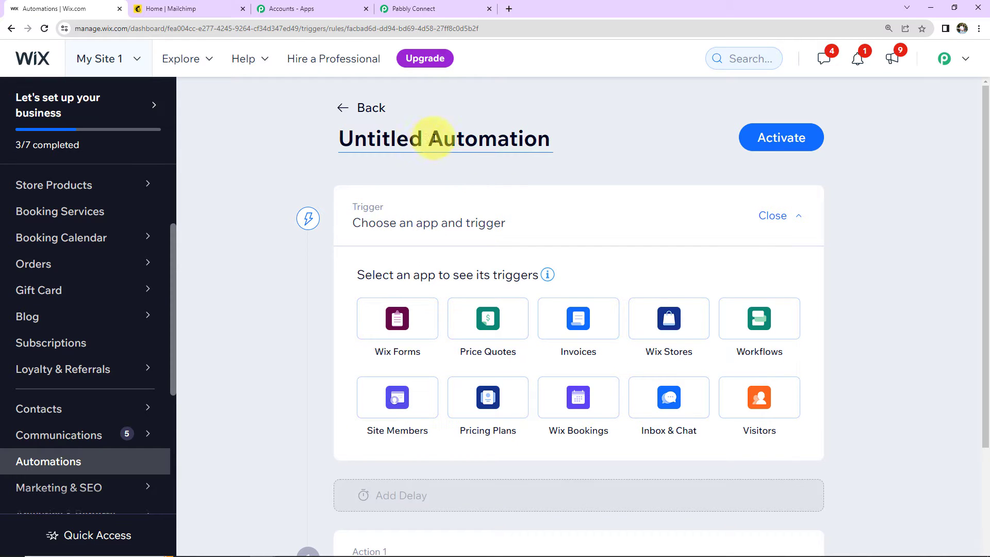
Rename the automation to 'Test Automation12' and use Wix Forms as its trigger
click(501, 141)
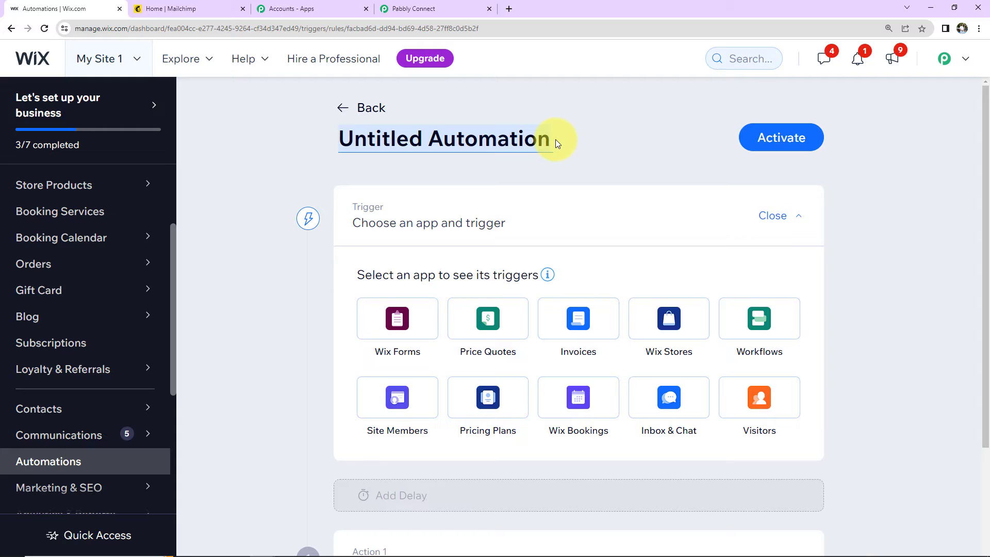
text(Test Aut)
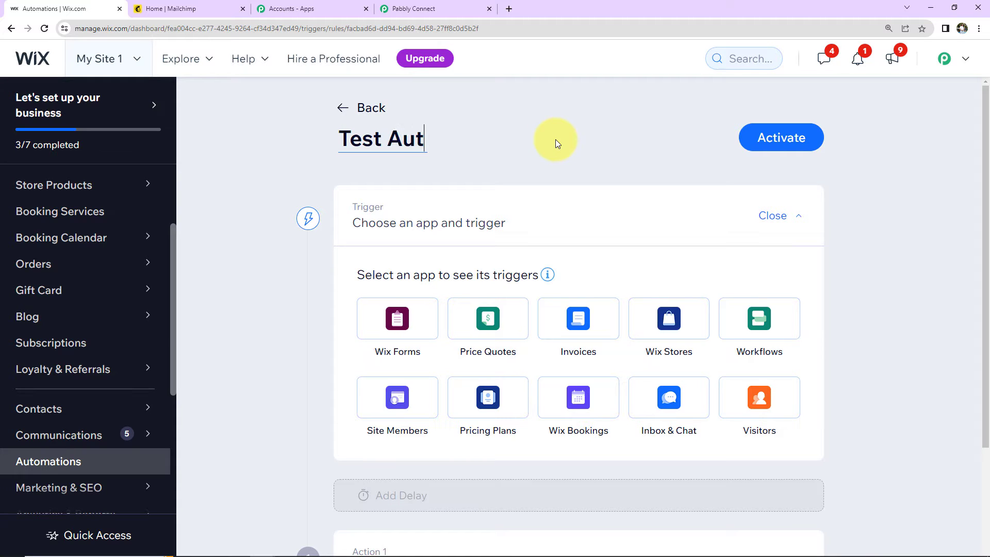
text(omation123)
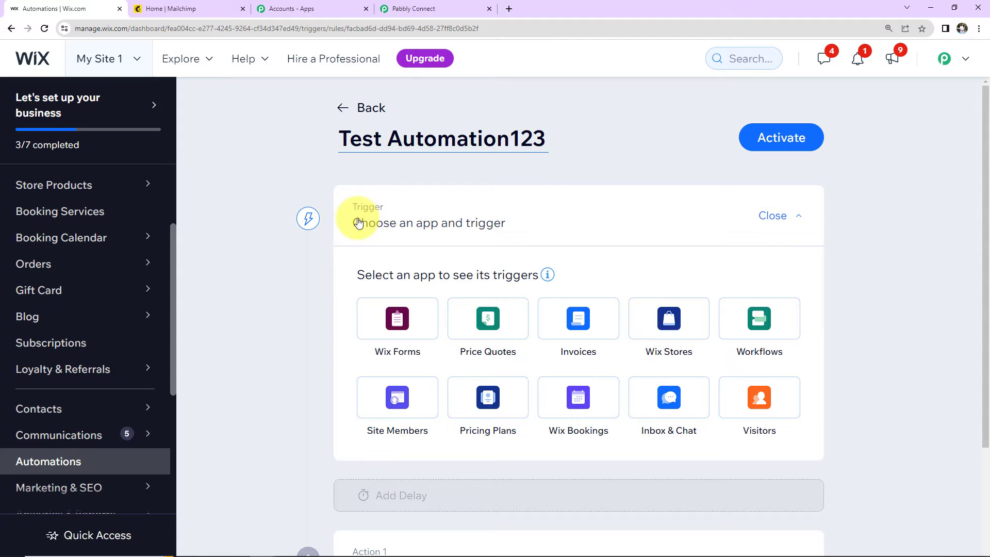
click(395, 322)
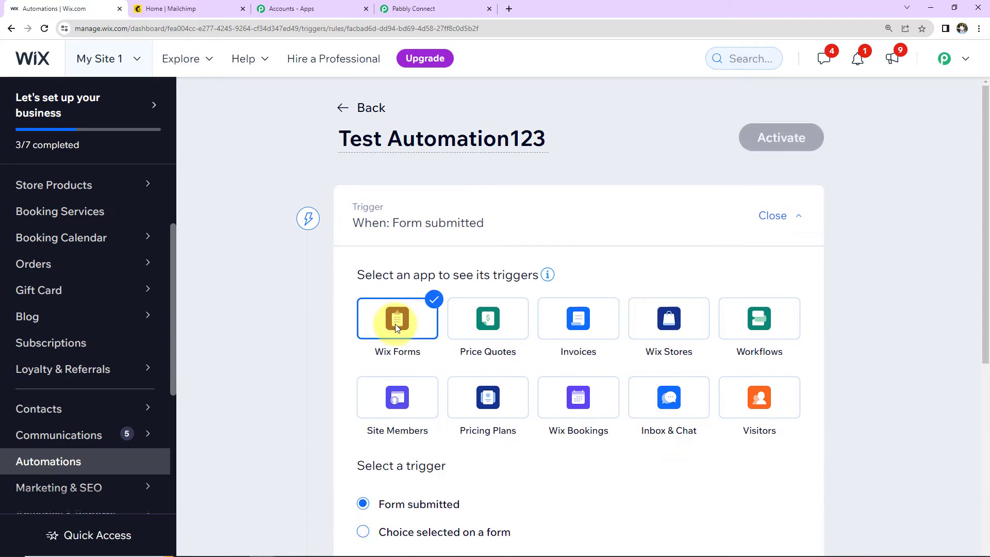
scroll(395, 324, down, 5)
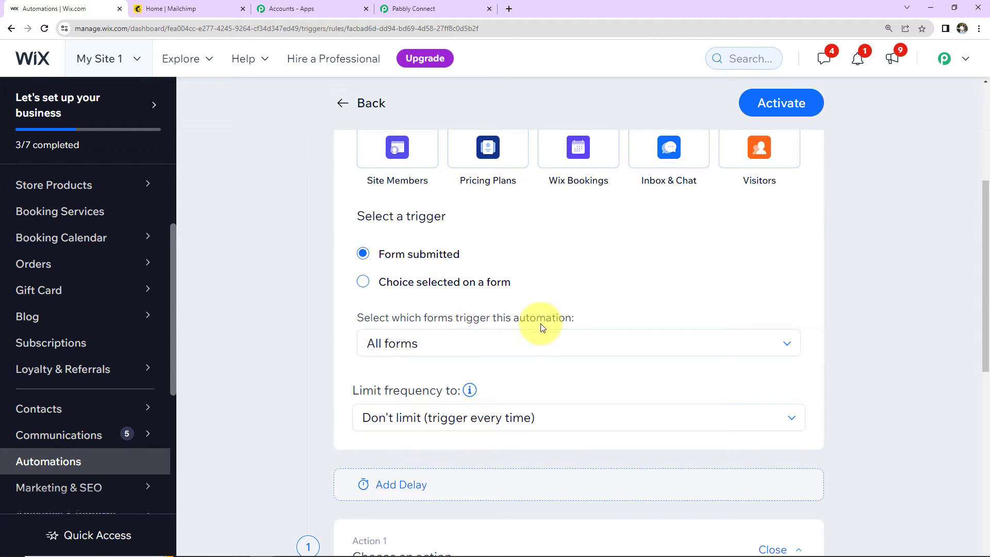
Limit the trigger to specific forms, selecting only the Contact form
click(527, 343)
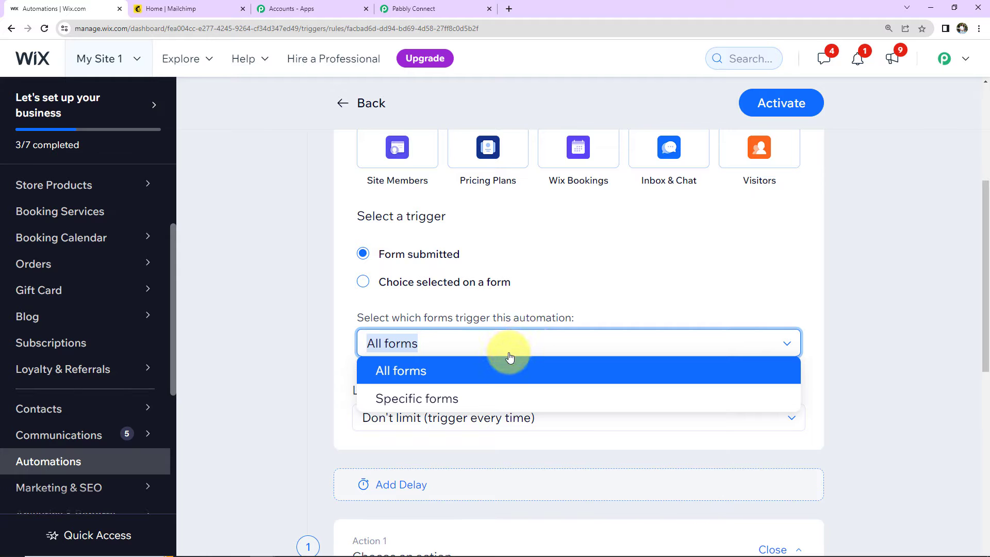
scroll(495, 356, down, 2)
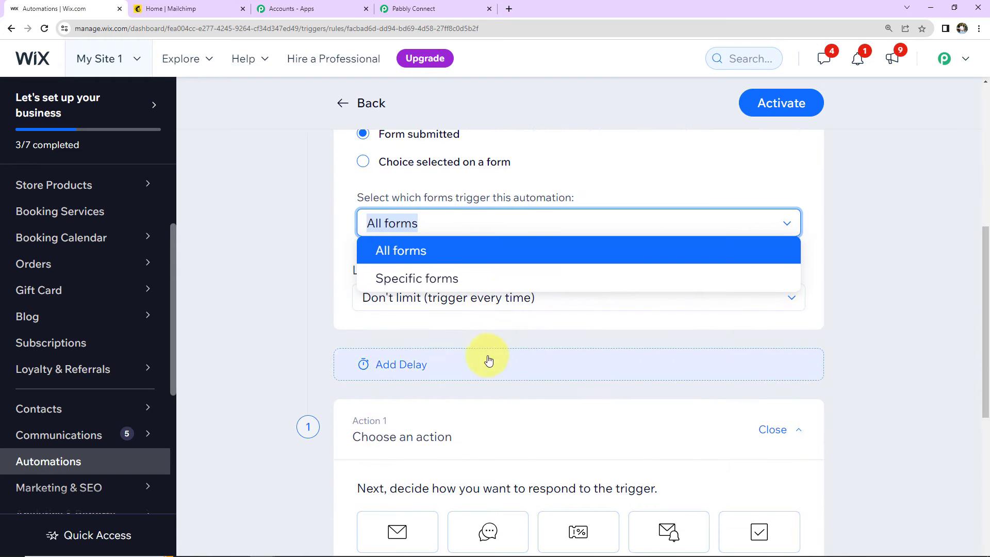
click(412, 281)
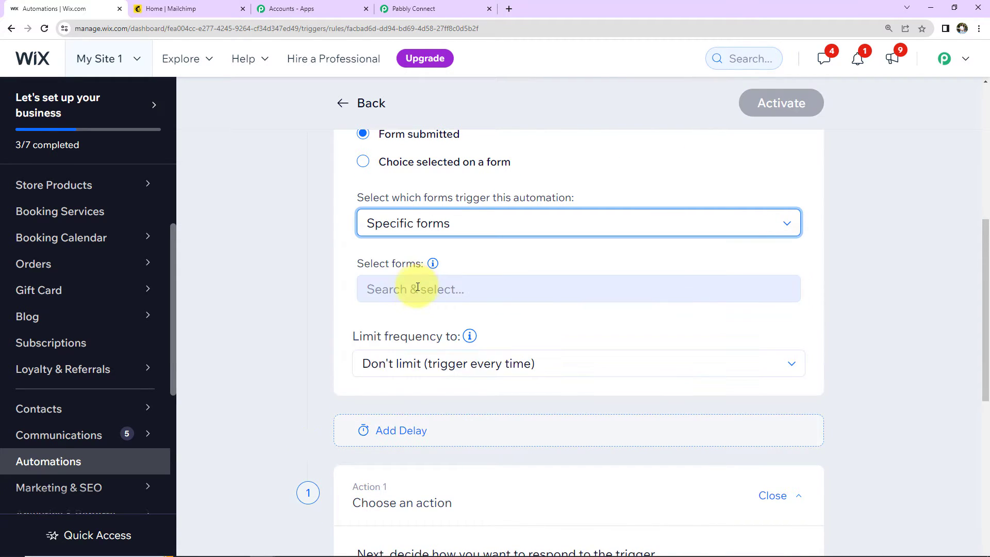
click(458, 288)
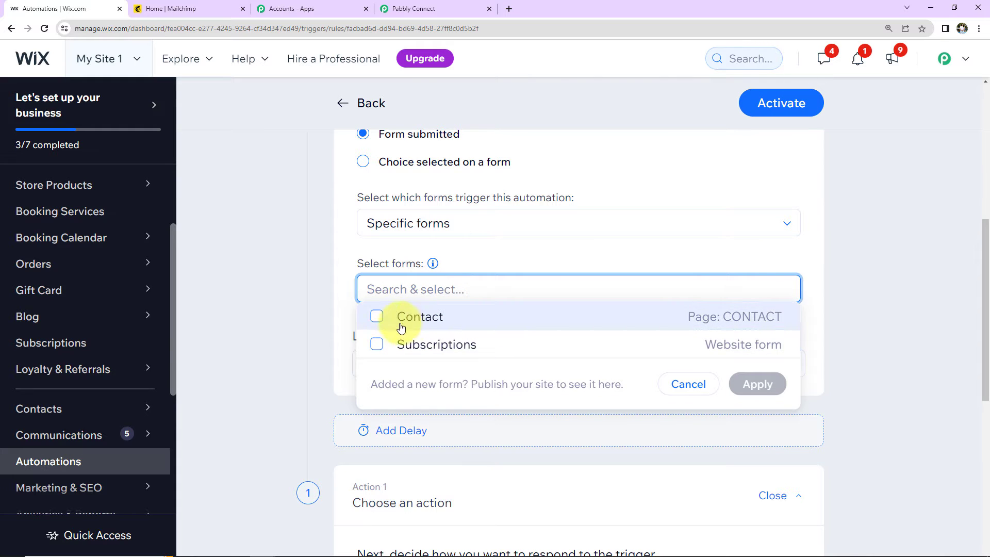
click(377, 319)
click(774, 391)
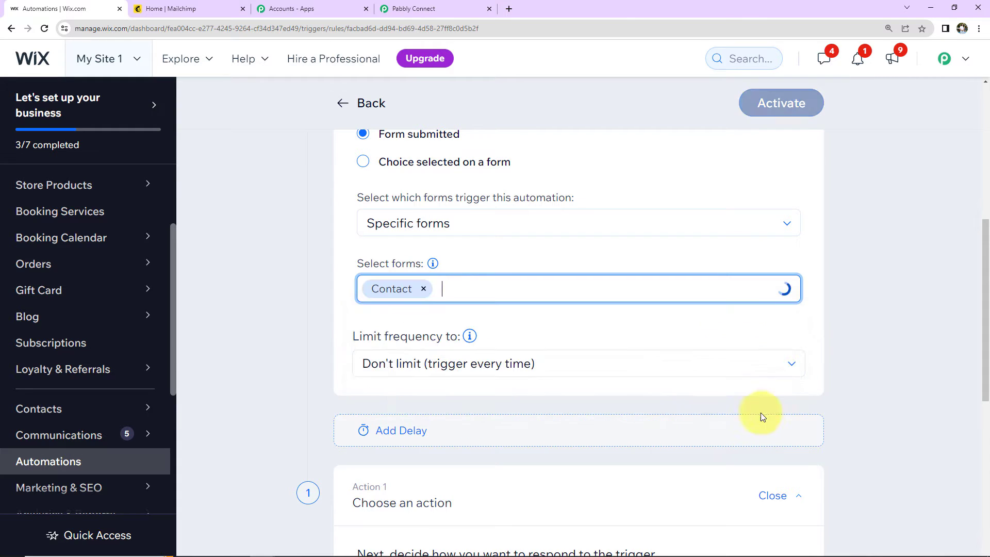
scroll(567, 340, down, 2)
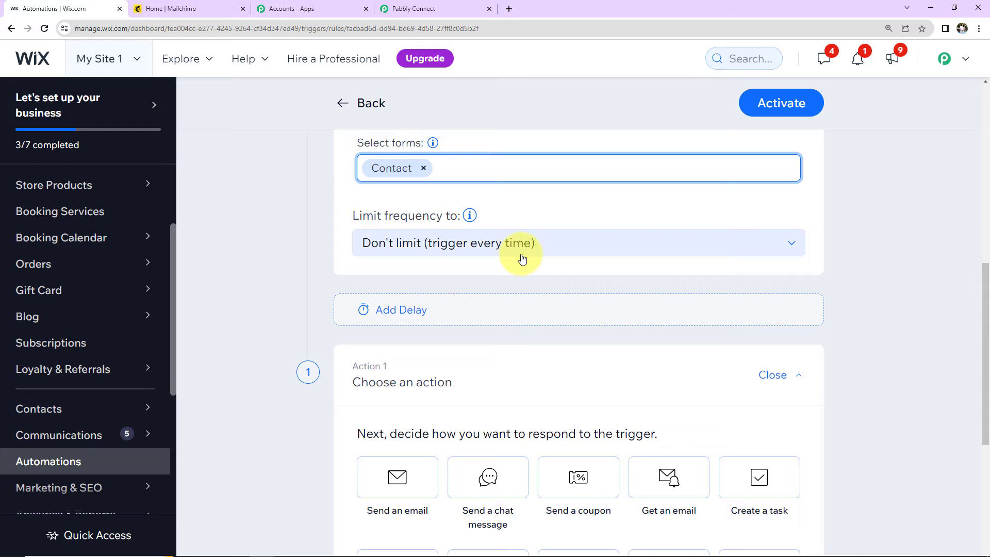
scroll(523, 257, down, 2)
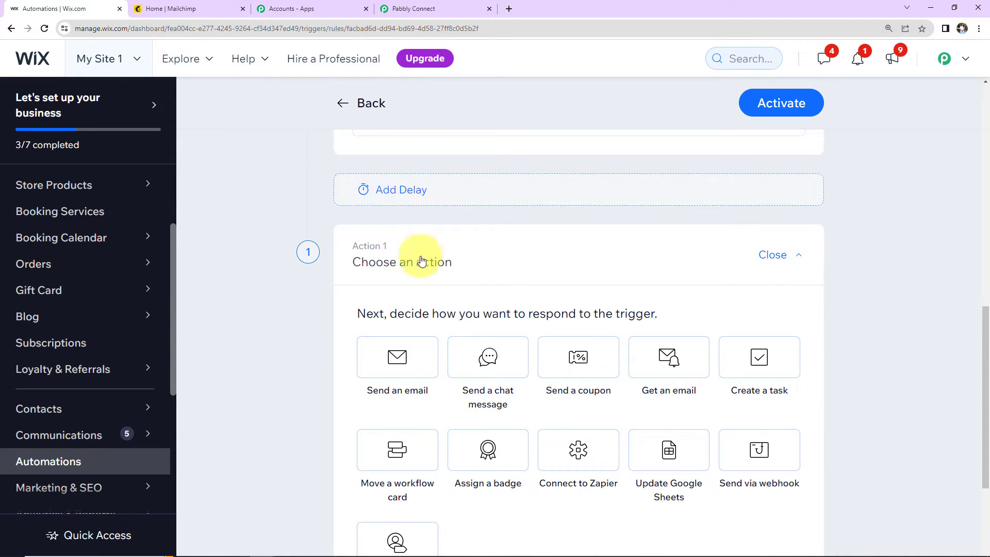
scroll(466, 310, down, 2)
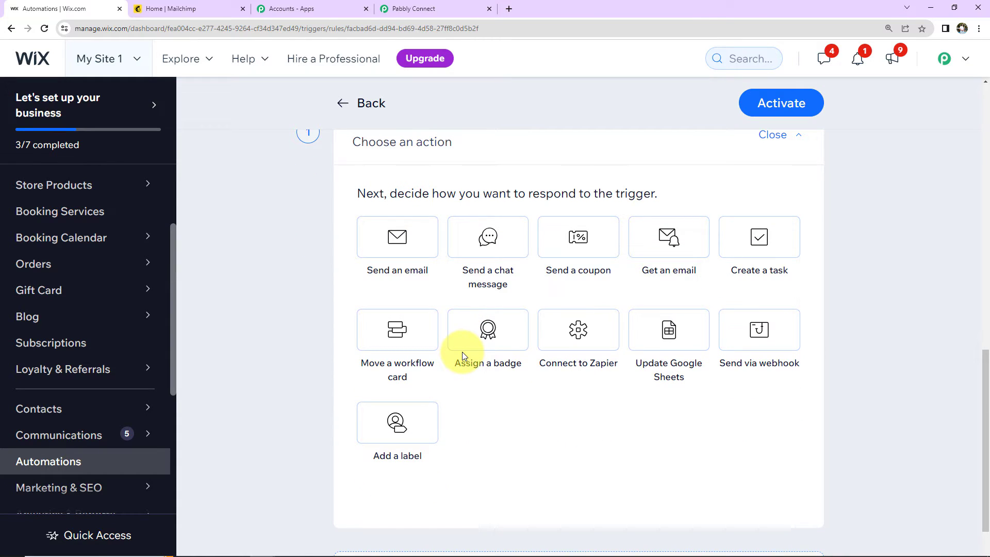
Add a Send via webhook action targeting the Pabbly URL with all keys and values, then activate
click(735, 342)
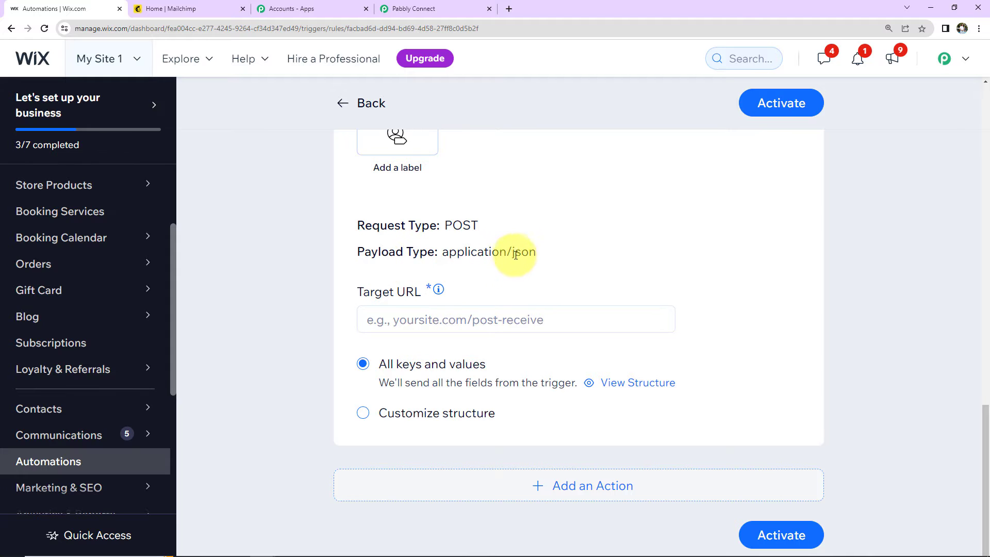
click(480, 317)
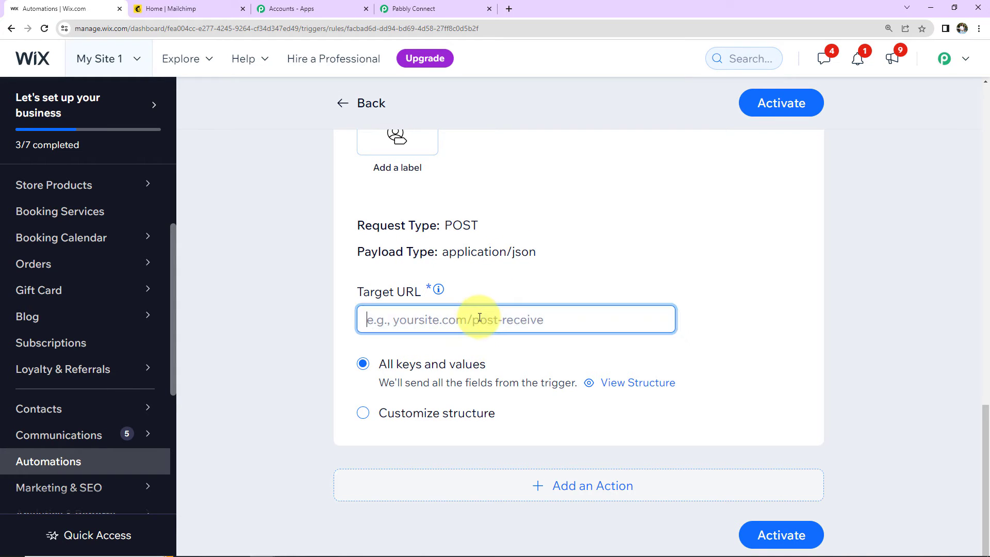
key(ctrl+v)
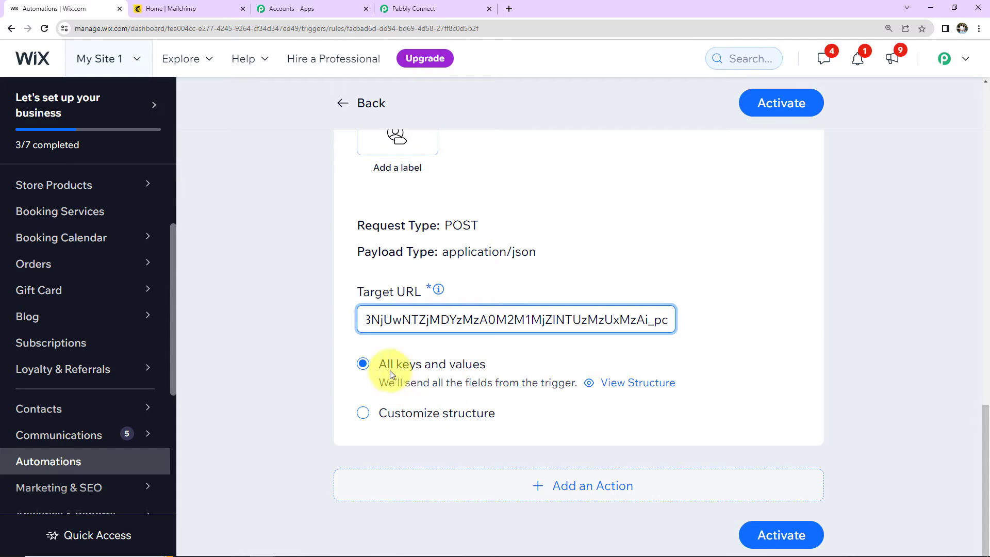
scroll(772, 336, down, 1)
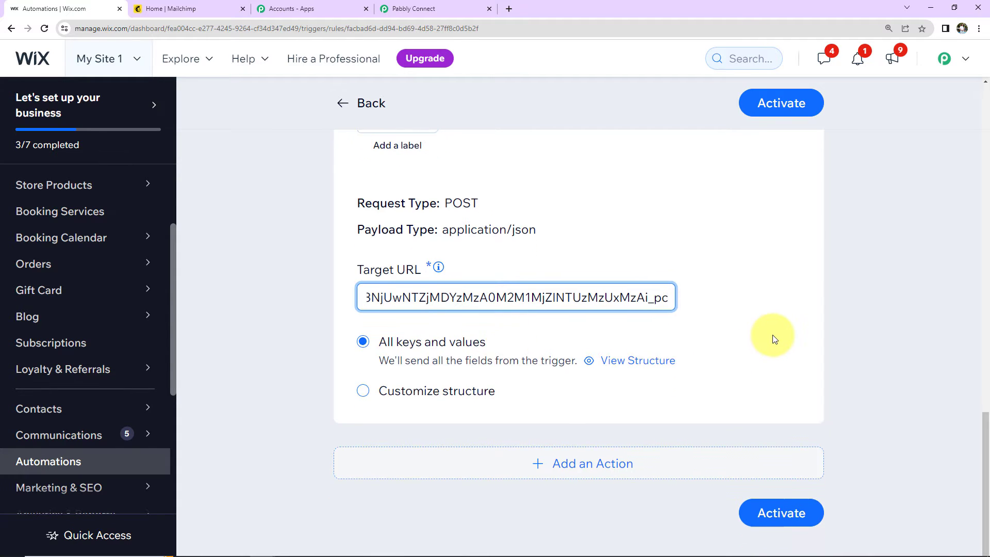
click(766, 506)
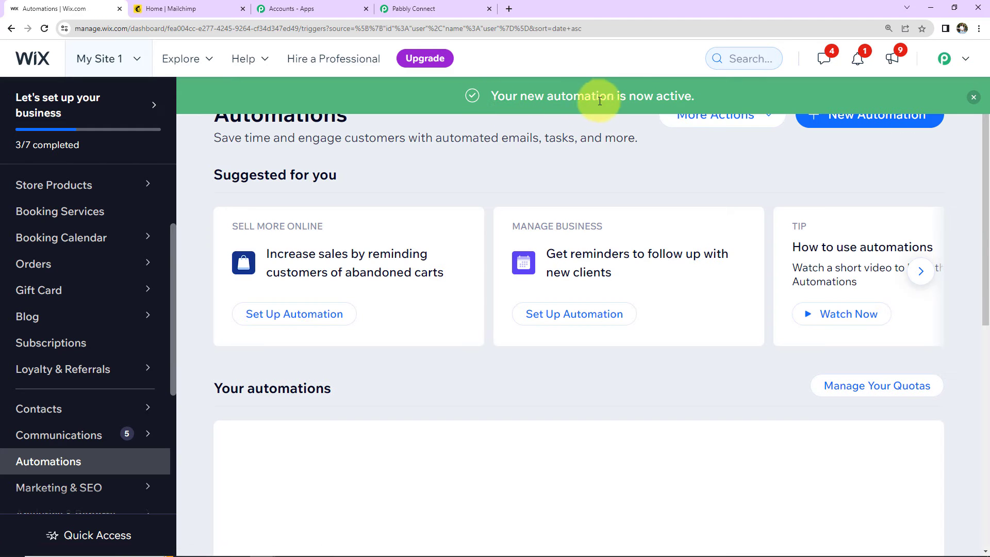
click(408, 8)
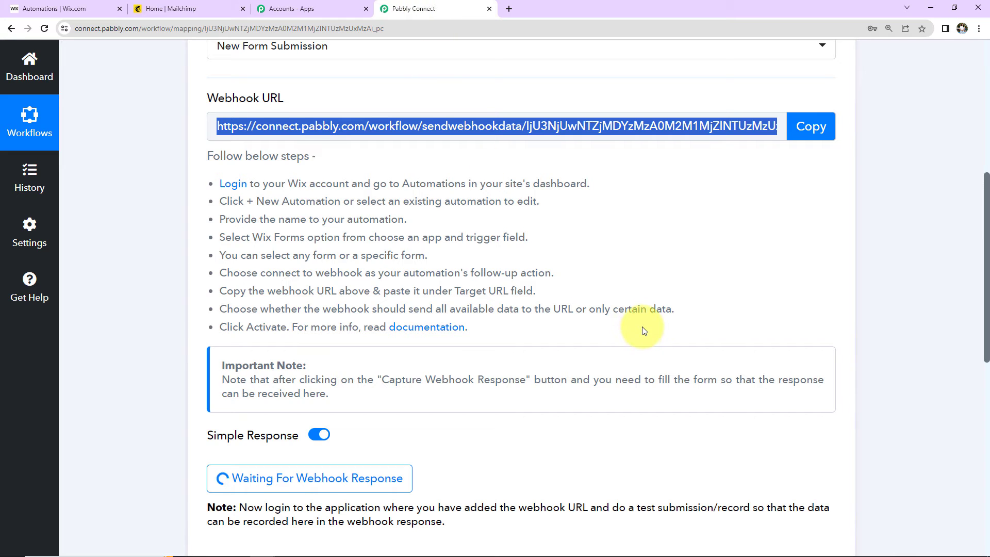
Confirm the Pabbly trigger is awaiting a webhook response, then go back to Wix Automations
scroll(642, 334, down, 2)
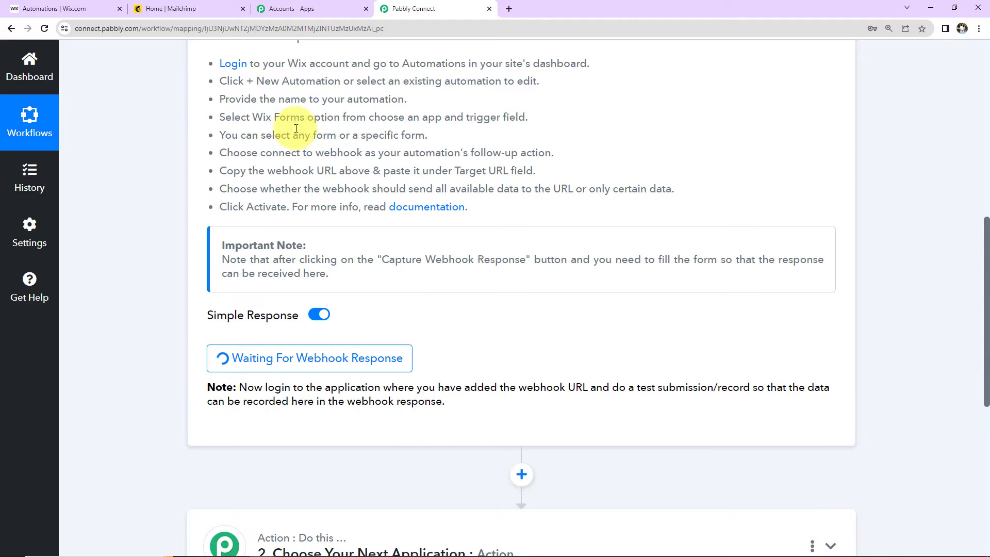
click(33, 9)
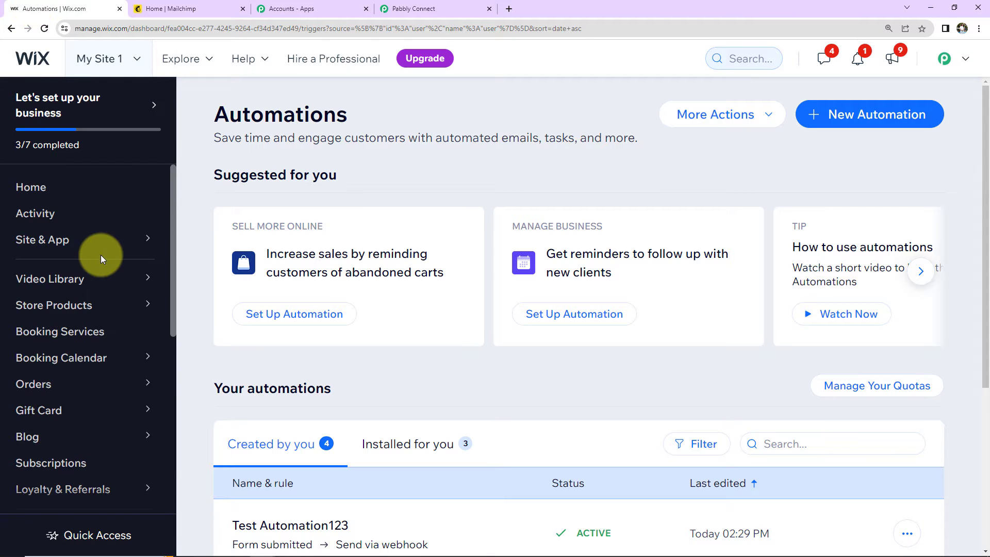
Open the live Contact form page from Forms & Submissions and scroll to the form
scroll(97, 256, down, 5)
mouse_move(45, 194)
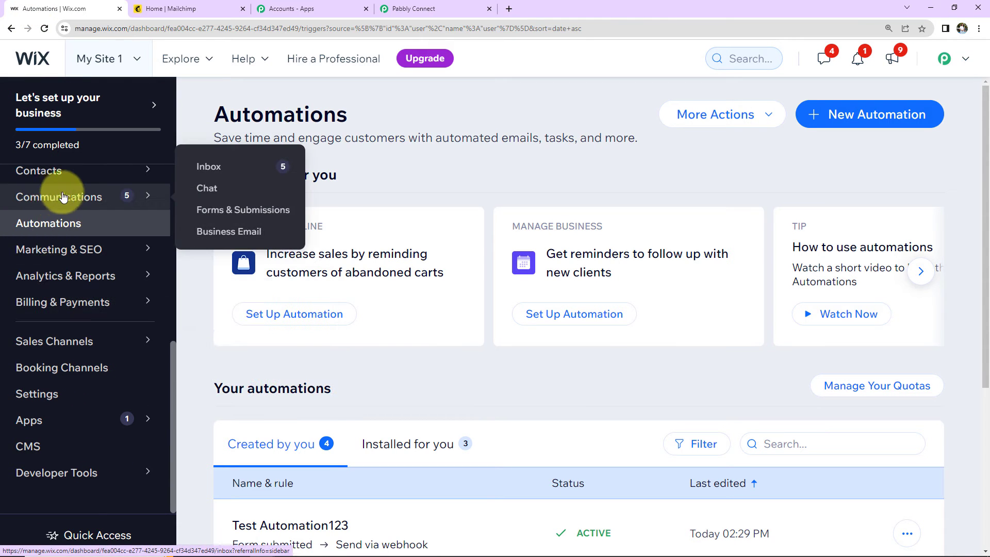
click(219, 212)
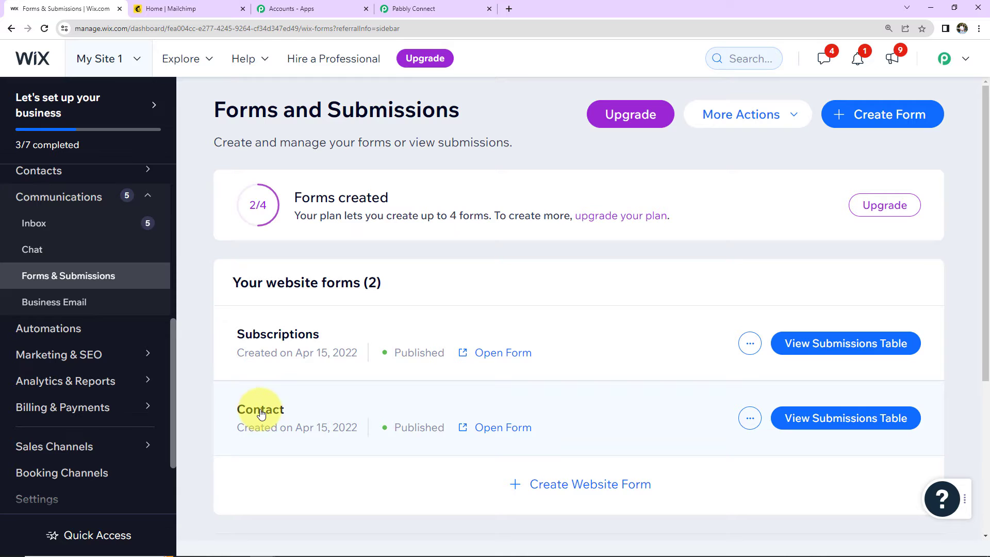
click(504, 427)
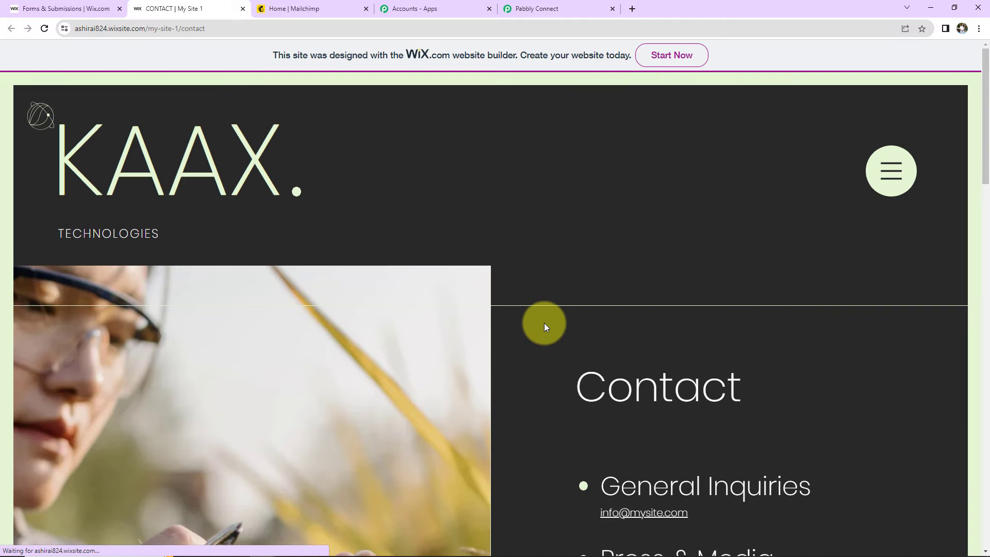
scroll(543, 323, down, 7)
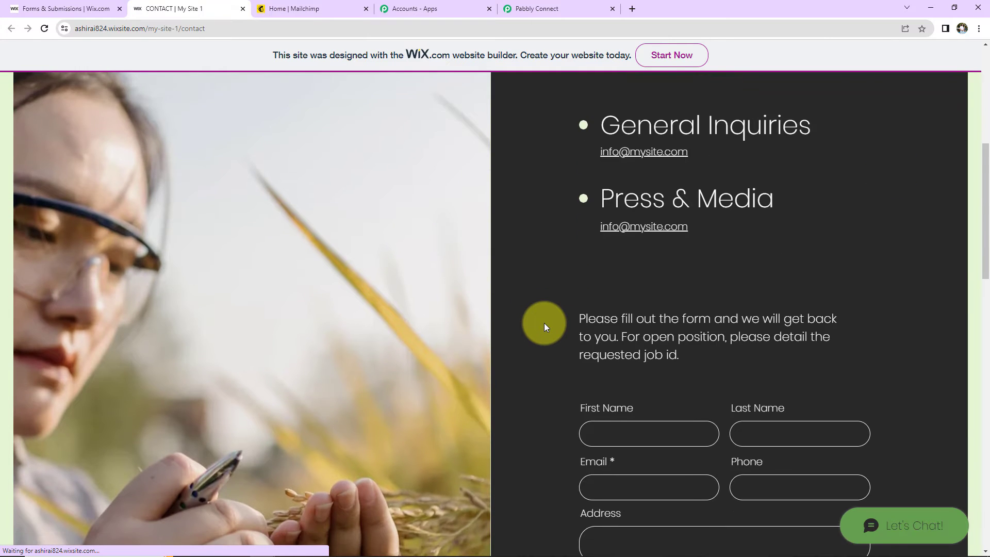
scroll(543, 323, down, 5)
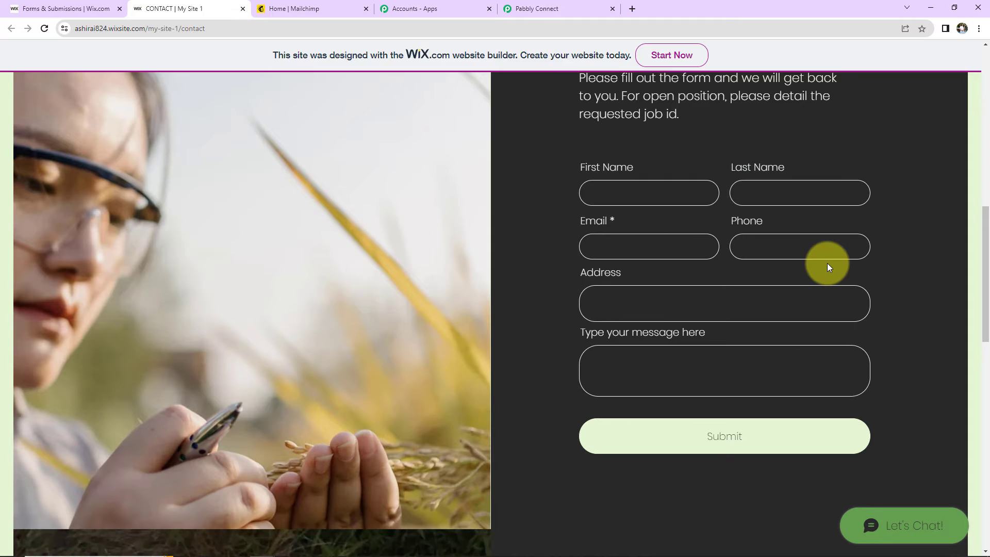
Fill in the test contact's first name, last name, e-mail and phone number
click(606, 225)
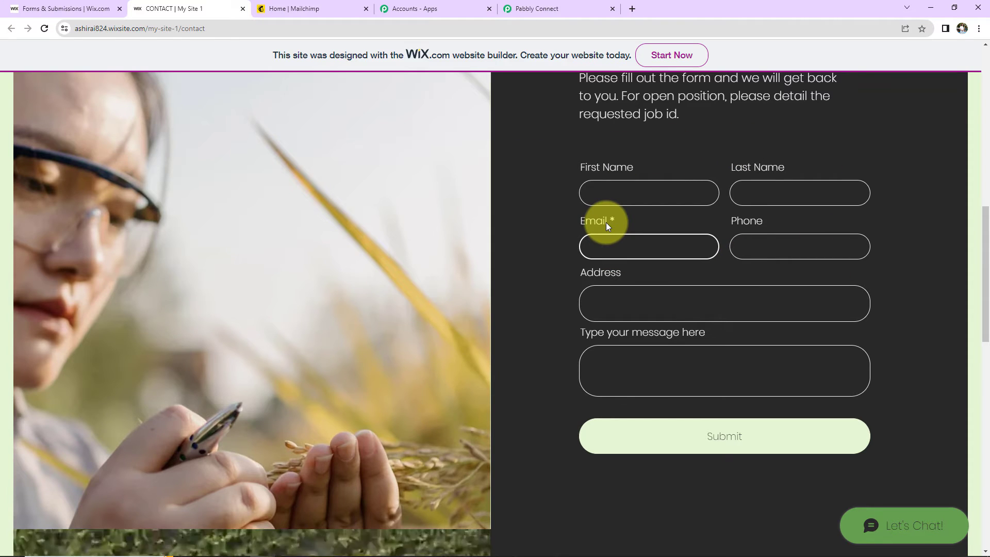
click(614, 189)
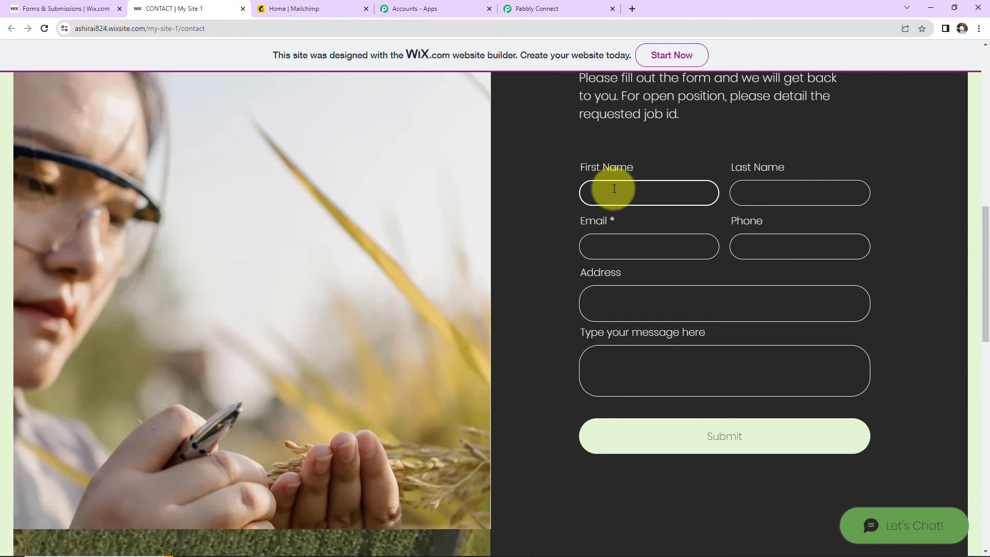
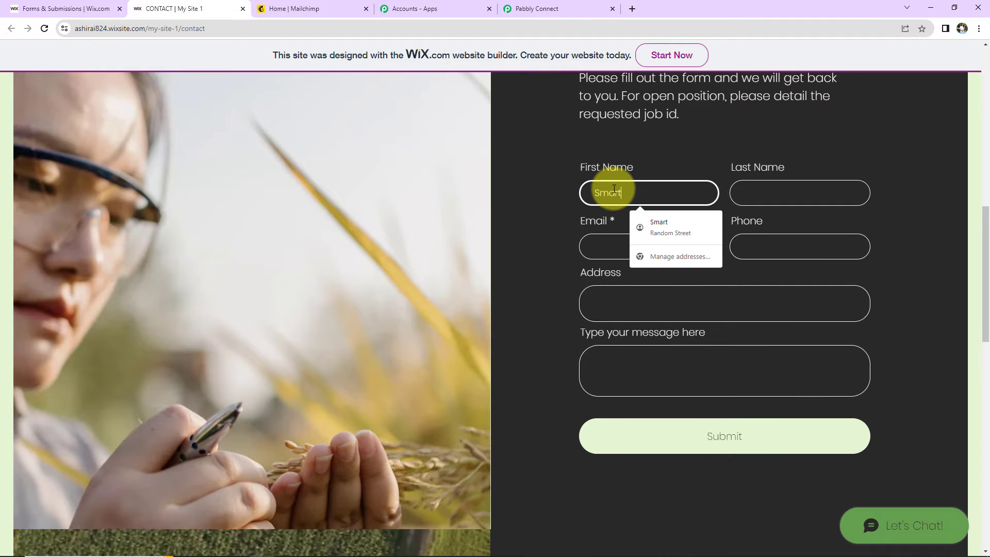
key(Tab)
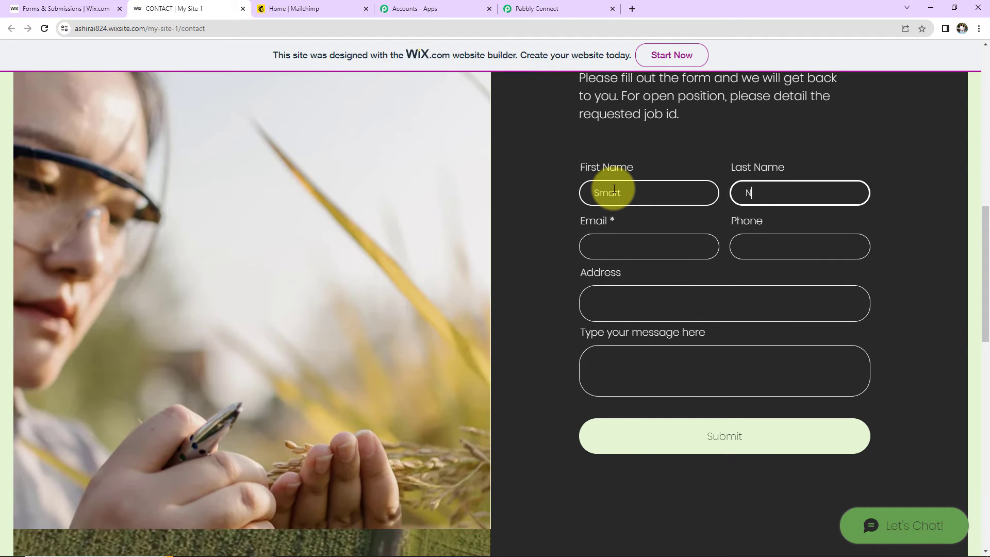
key(Tab)
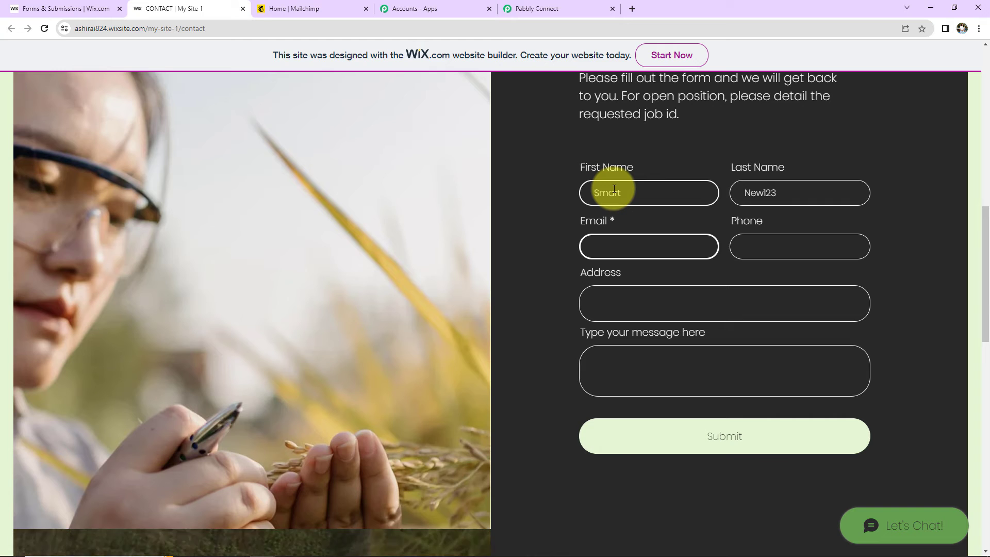
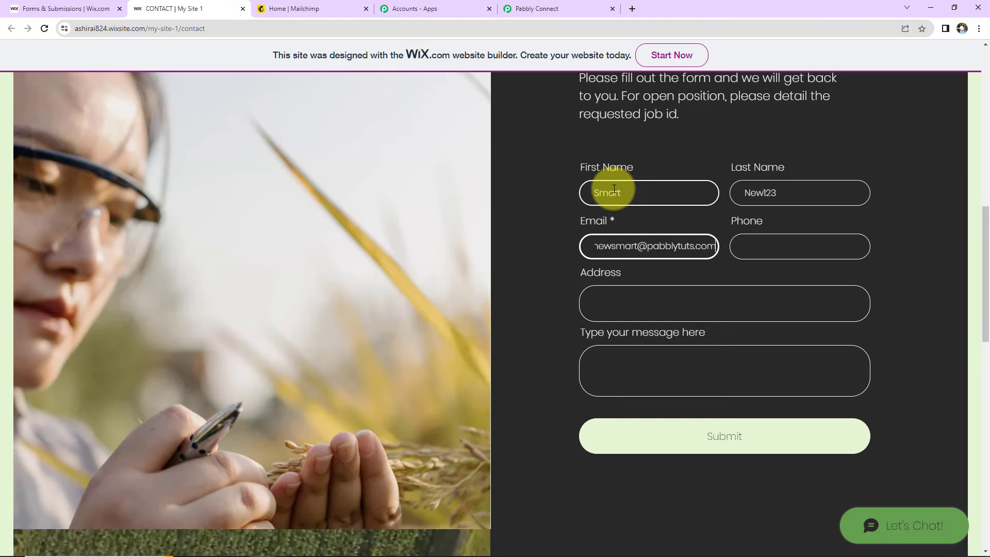
key(Tab)
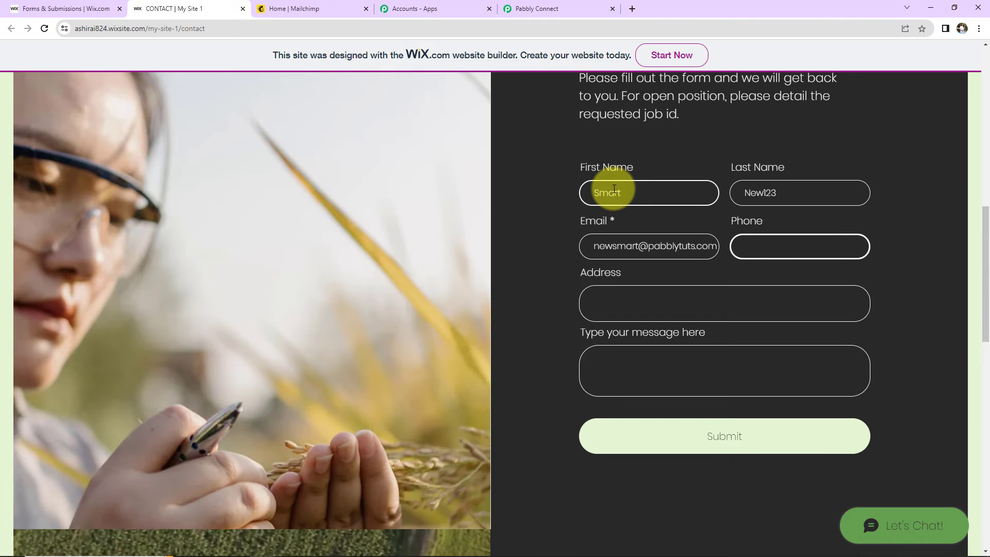
Choose the saved Random Street address, add a message and submit the form
click(609, 297)
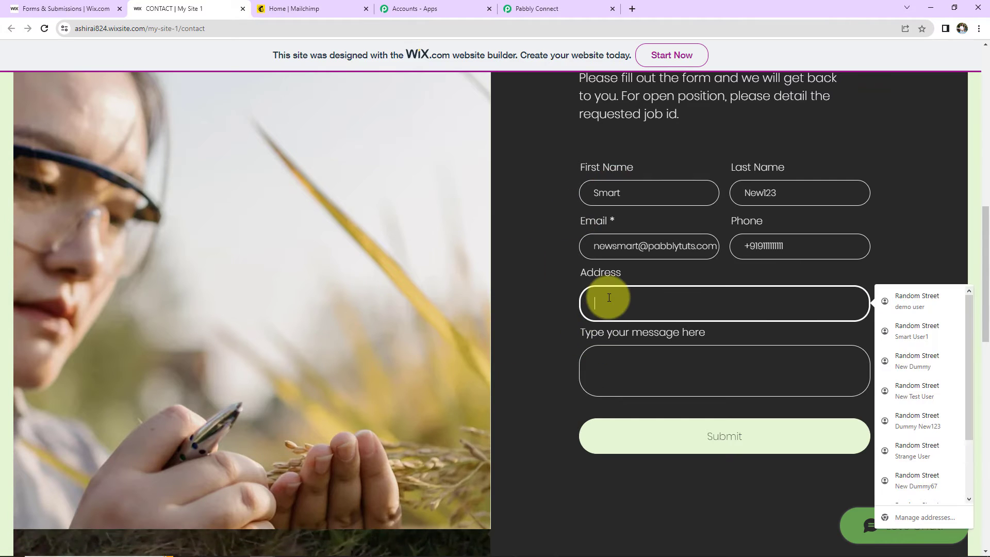
click(928, 297)
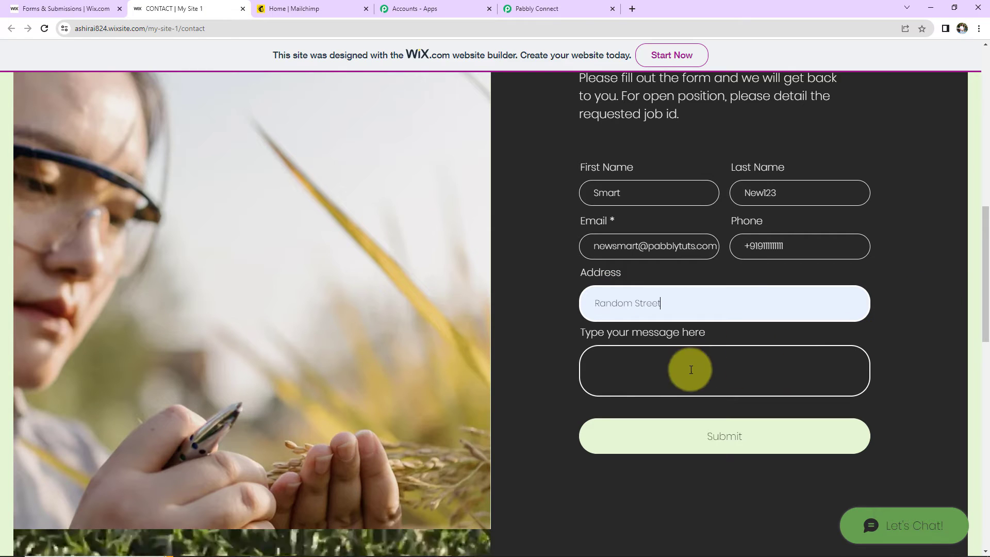
click(643, 377)
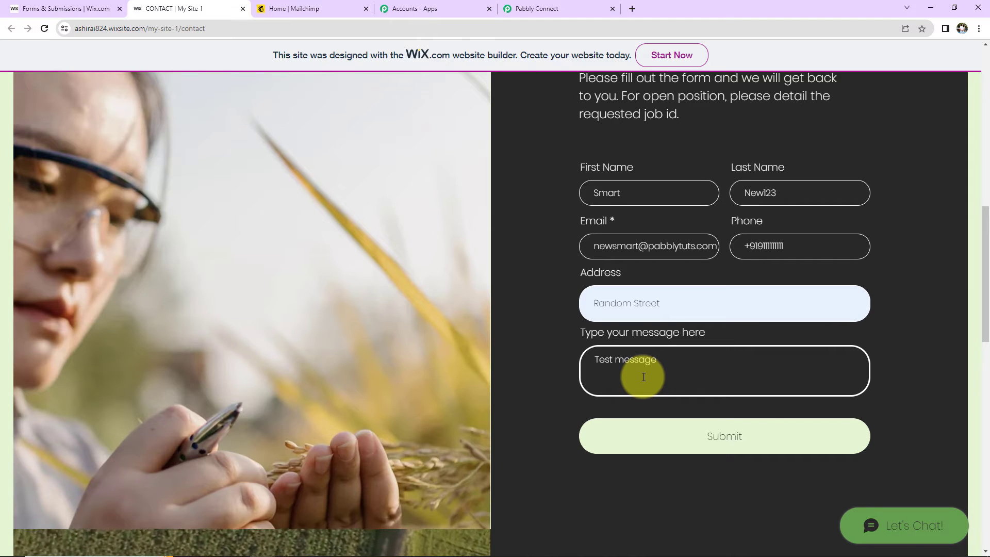
click(739, 435)
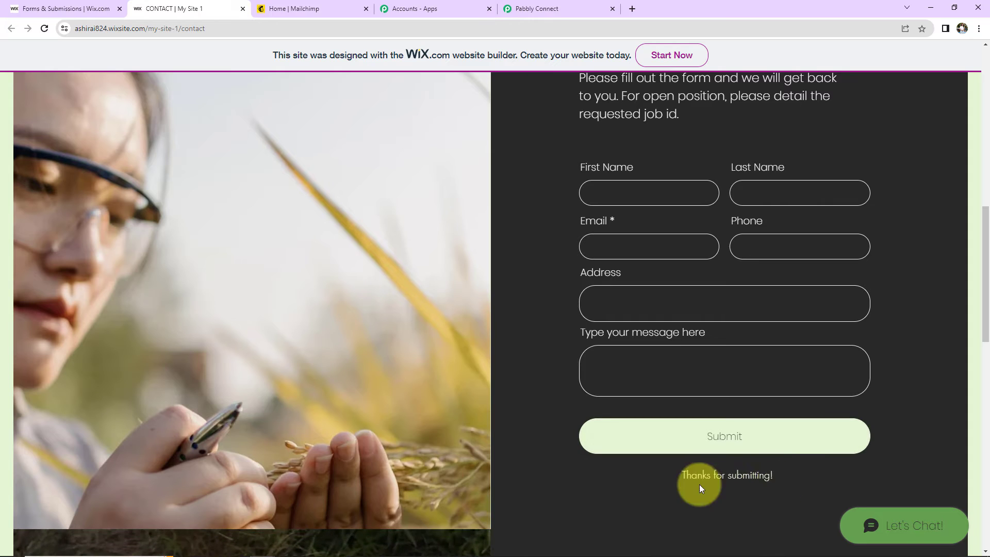
click(556, 9)
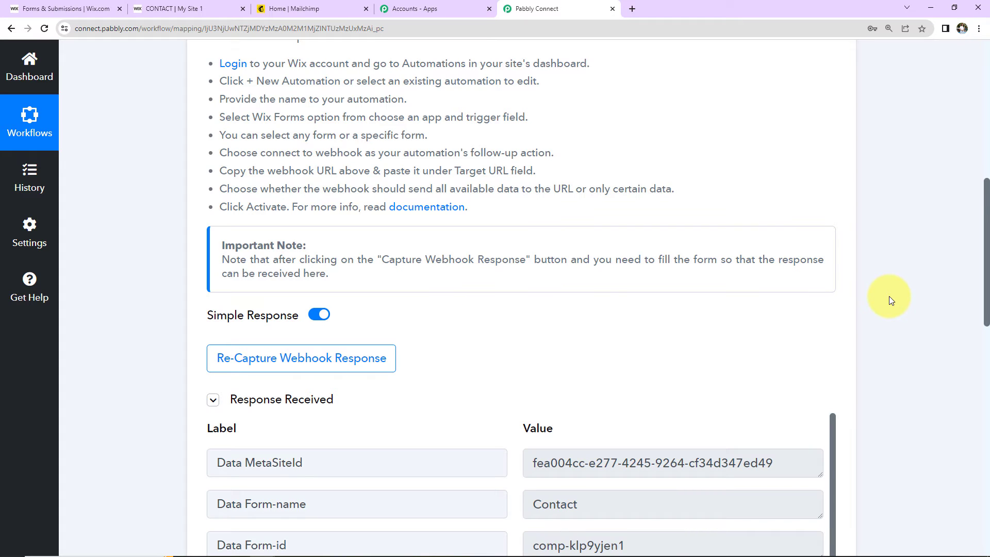
Review the received response's name, e-mail, phone, address and message fields
scroll(889, 298, down, 7)
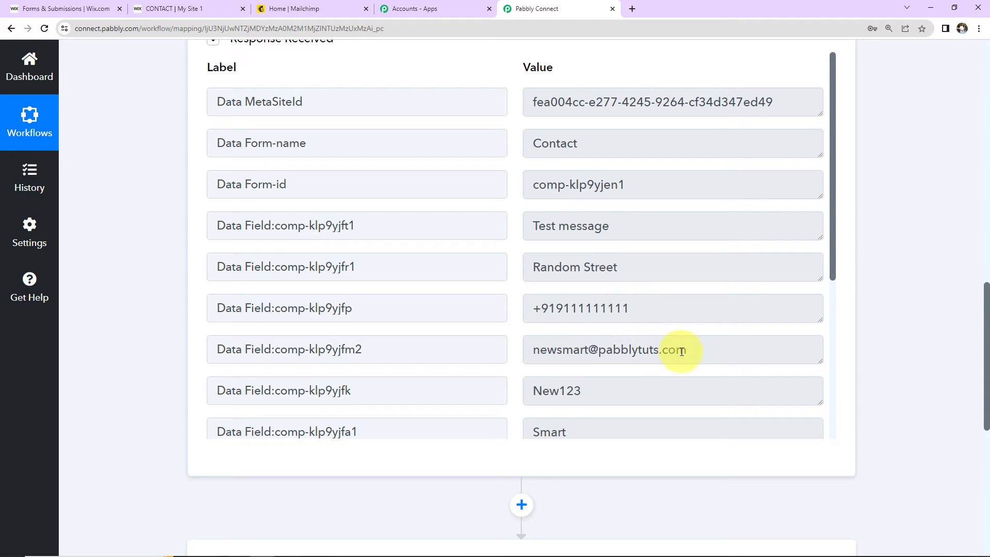
scroll(681, 351, down, 3)
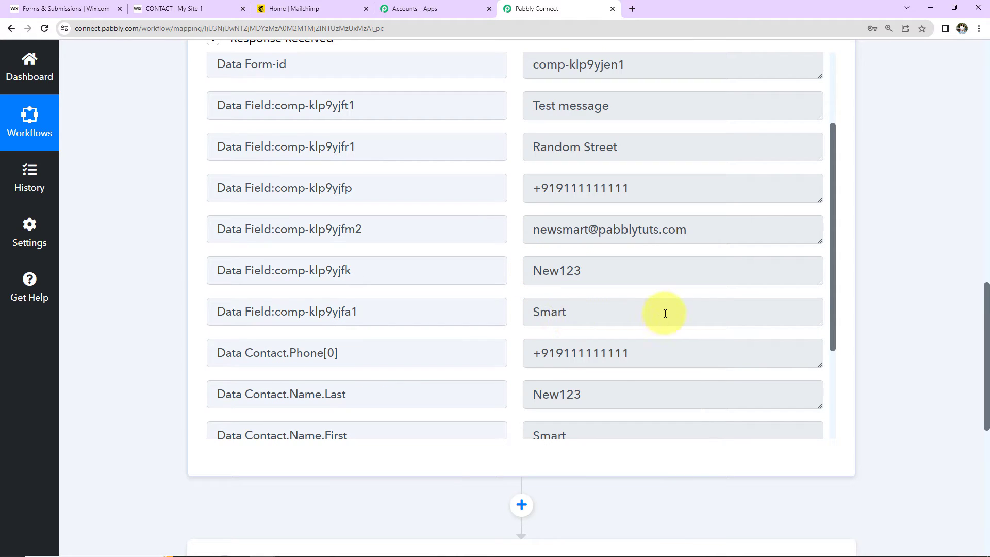
scroll(664, 304, down, 3)
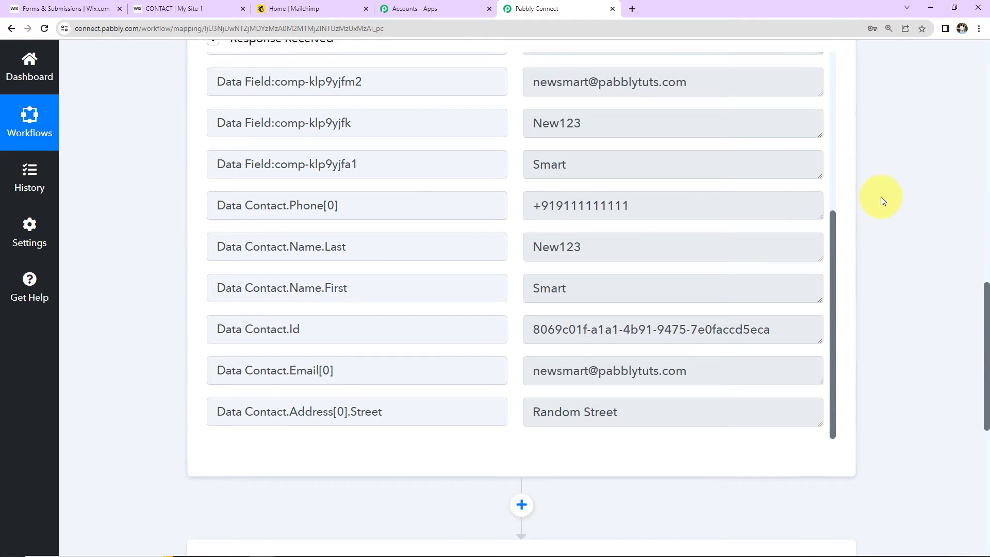
scroll(881, 196, down, 7)
click(307, 224)
Set the action to Mailchimp: Add New Member with Custom Fields
click(330, 303)
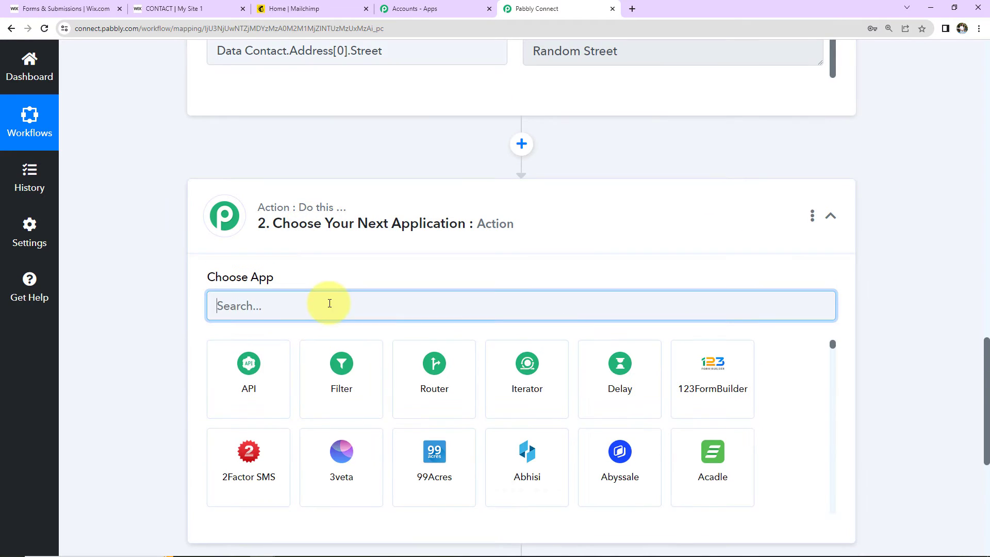
text(mailchimp)
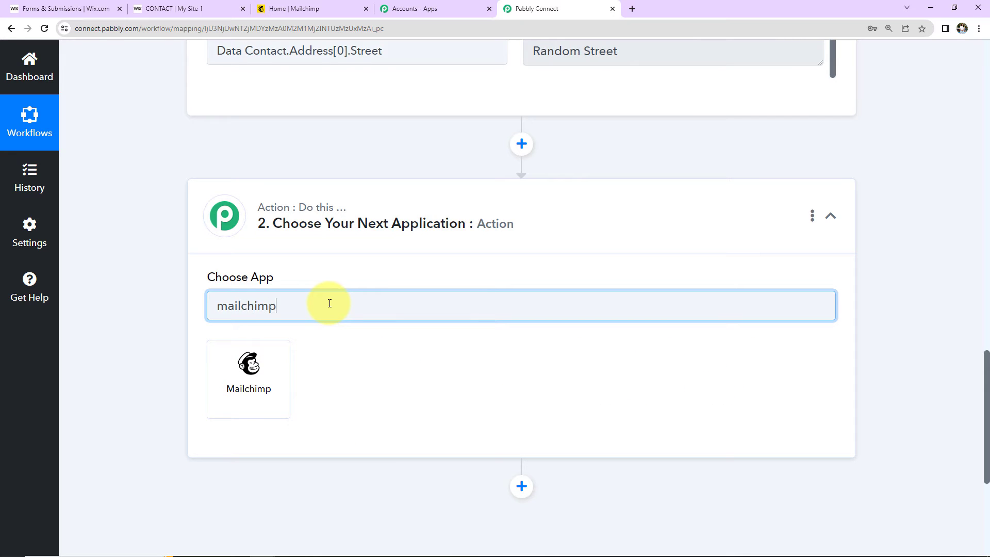
click(290, 351)
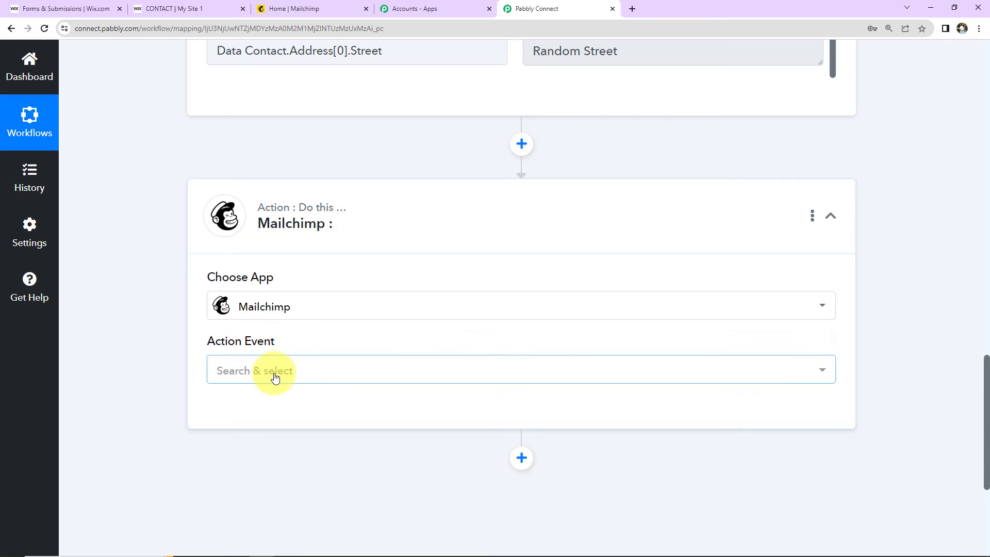
click(275, 376)
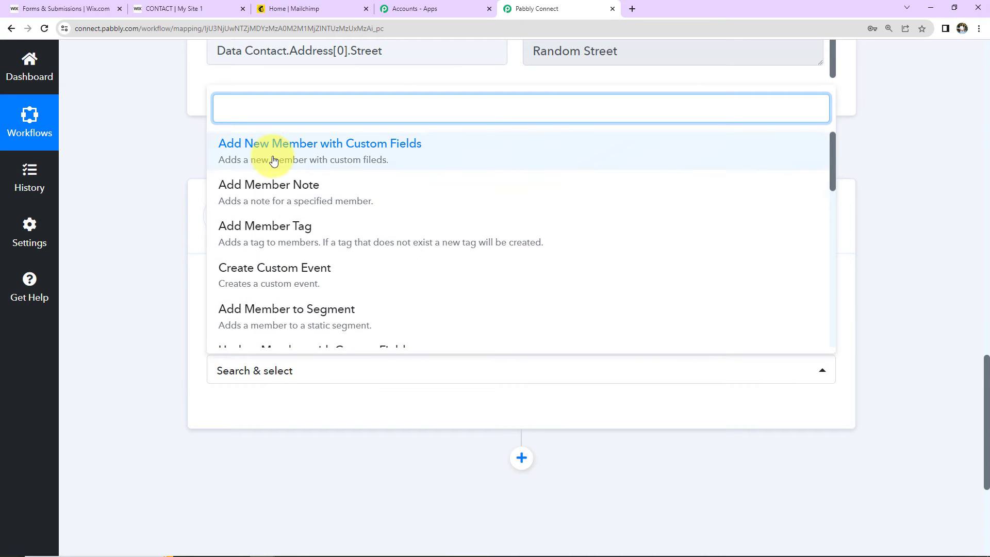
click(274, 161)
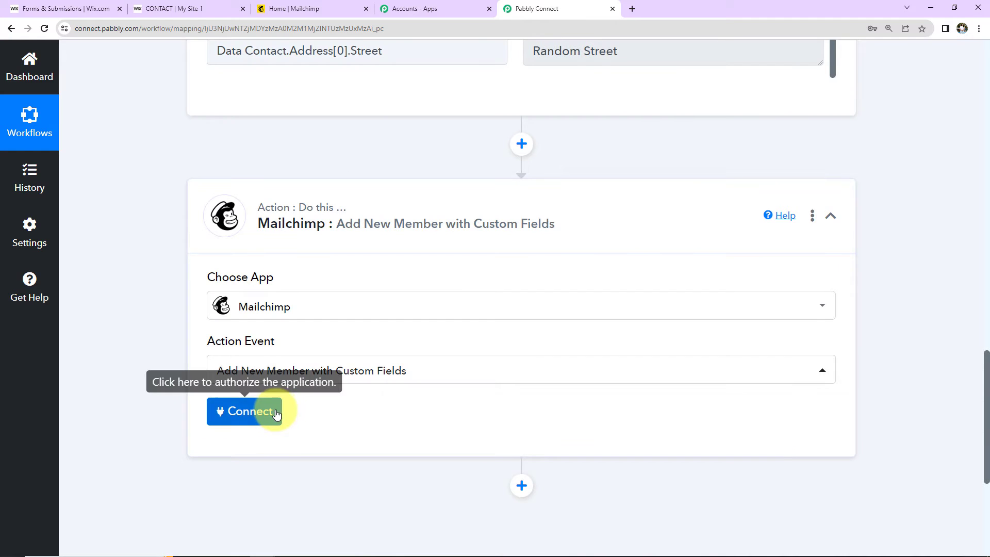
Begin a new Mailchimp connection and switch to the Mailchimp account
click(269, 410)
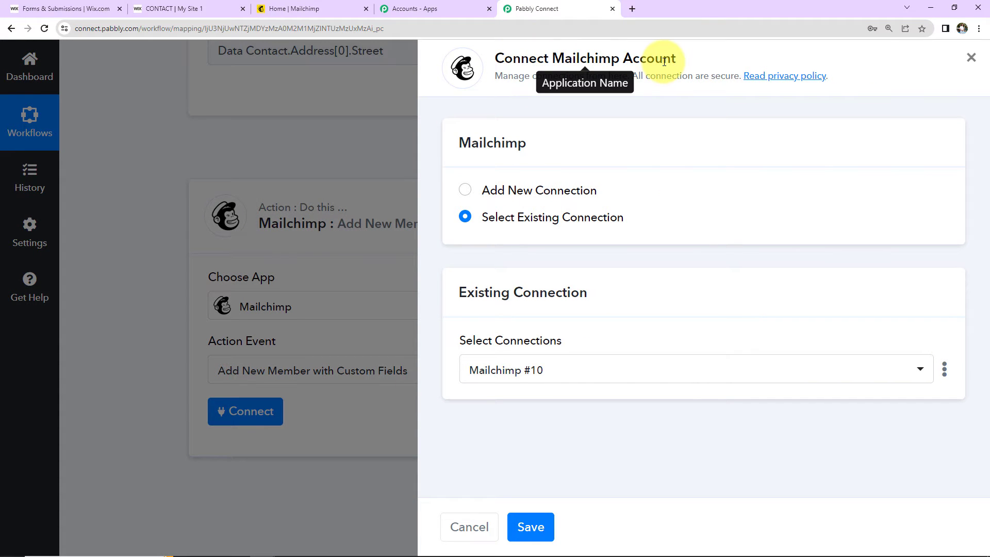
click(464, 190)
scroll(704, 177, down, 2)
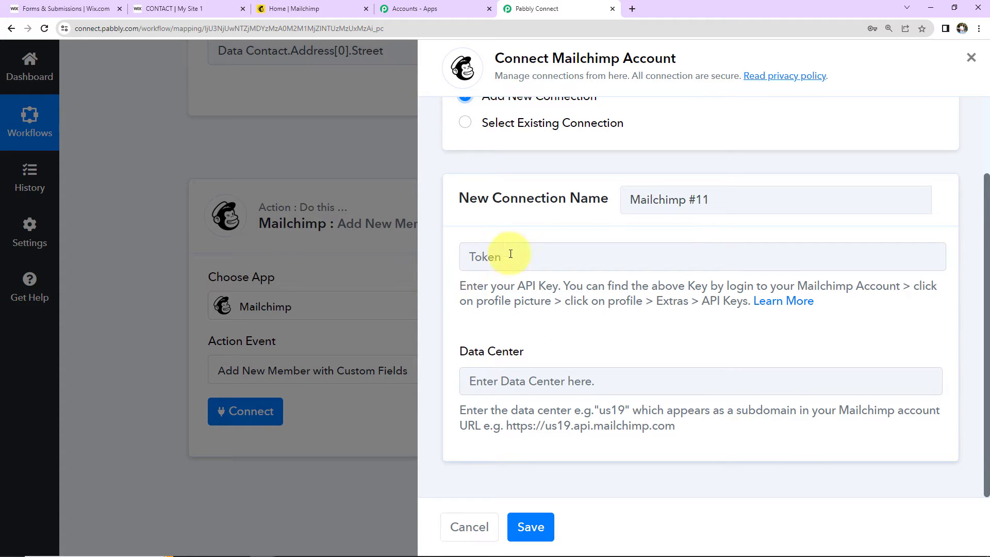
click(326, 11)
Go to the API keys page under Mailchimp Profile > Extras
click(958, 51)
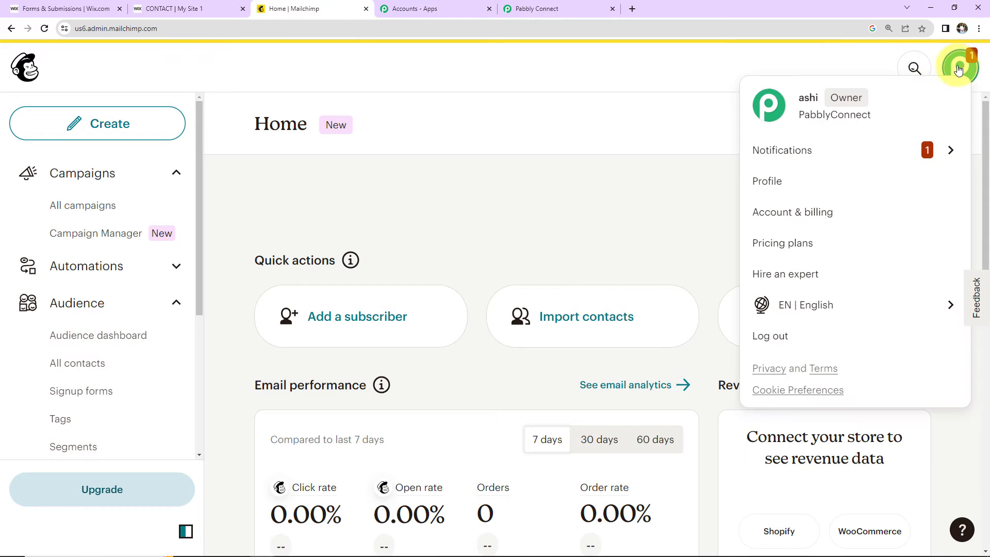
click(764, 185)
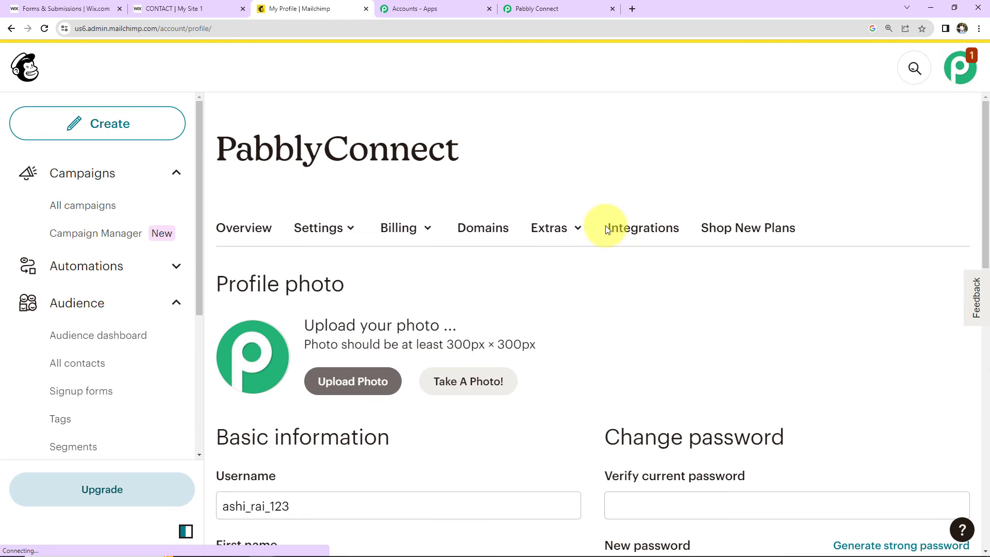
click(562, 228)
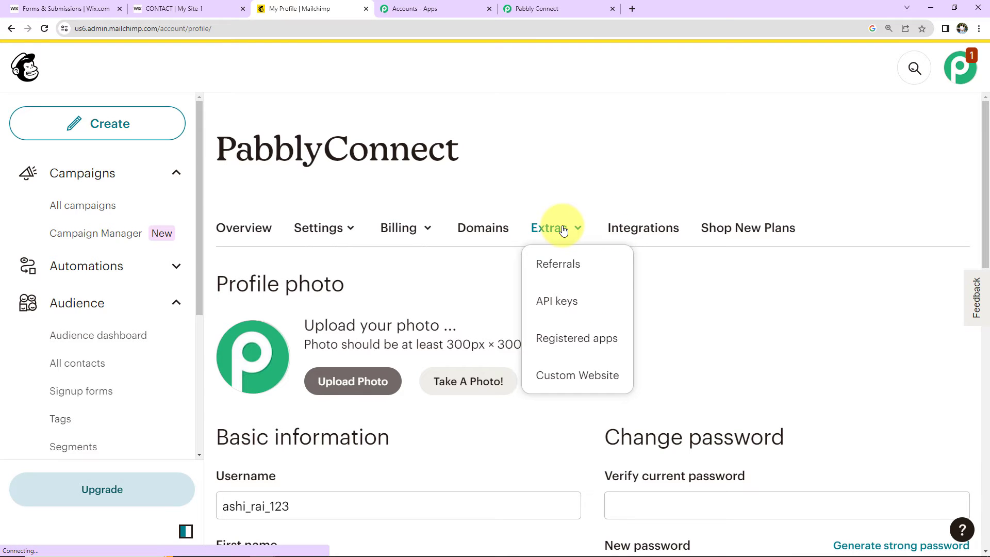
click(557, 302)
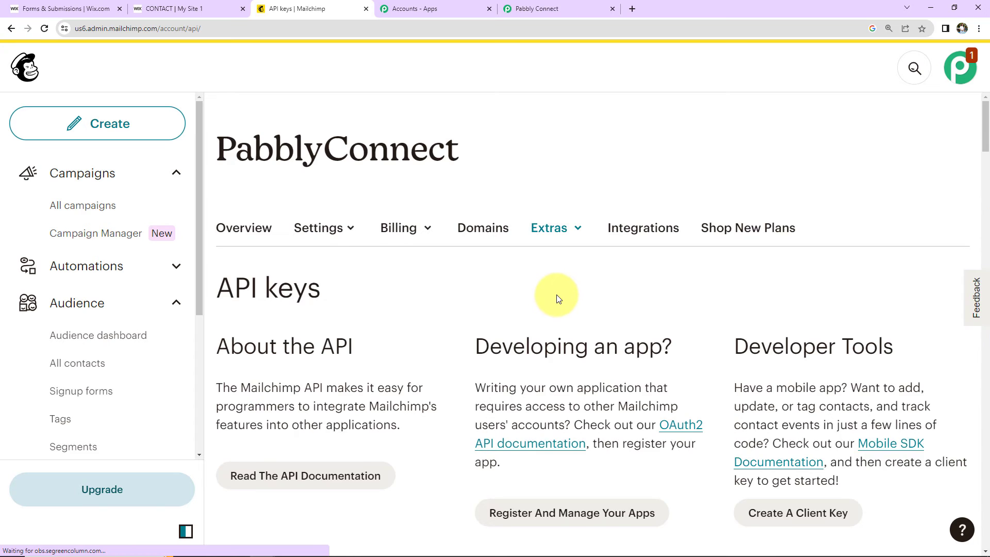
scroll(557, 299, down, 20)
scroll(556, 294, down, 4)
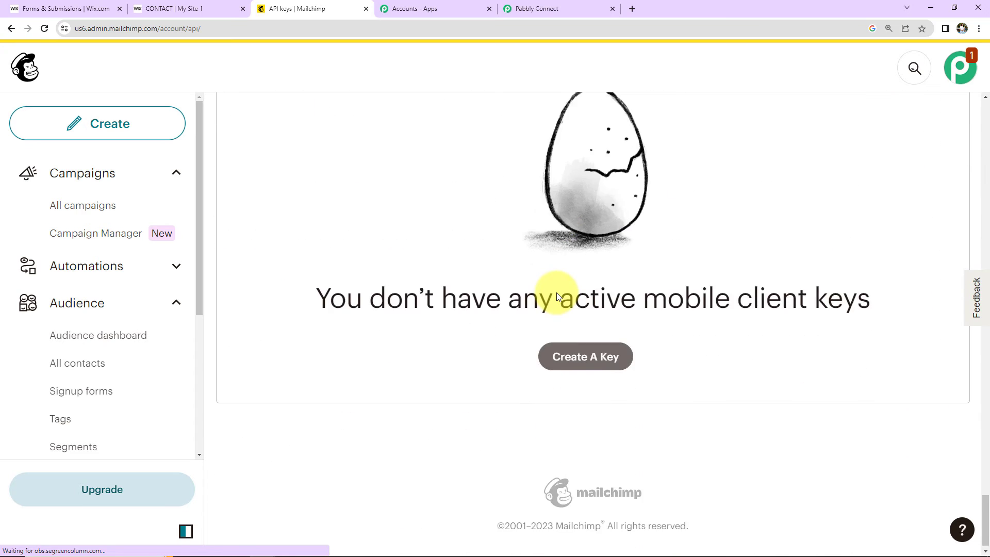
scroll(552, 294, up, 7)
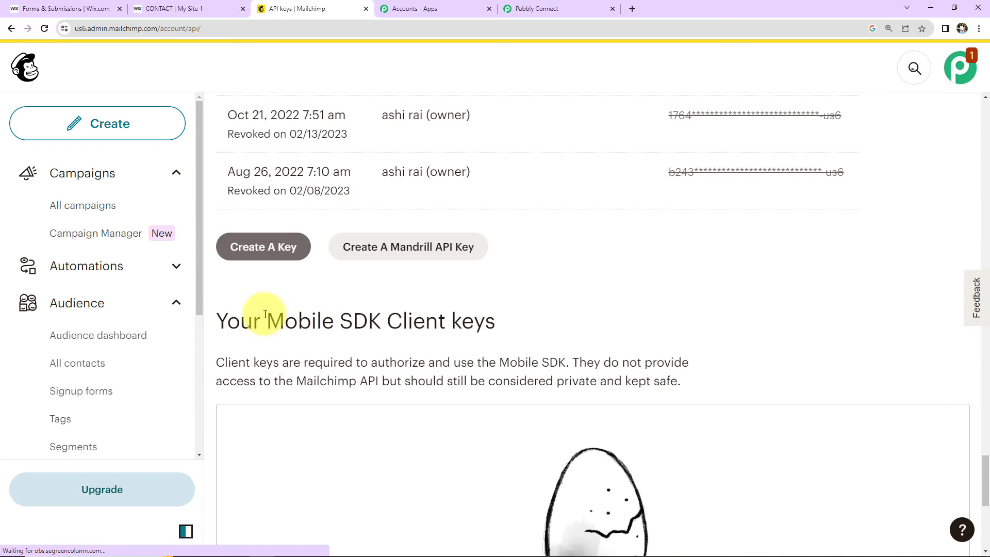
Generate an API key named 'Test Key678' and paste it into Pabbly's Token field
click(277, 247)
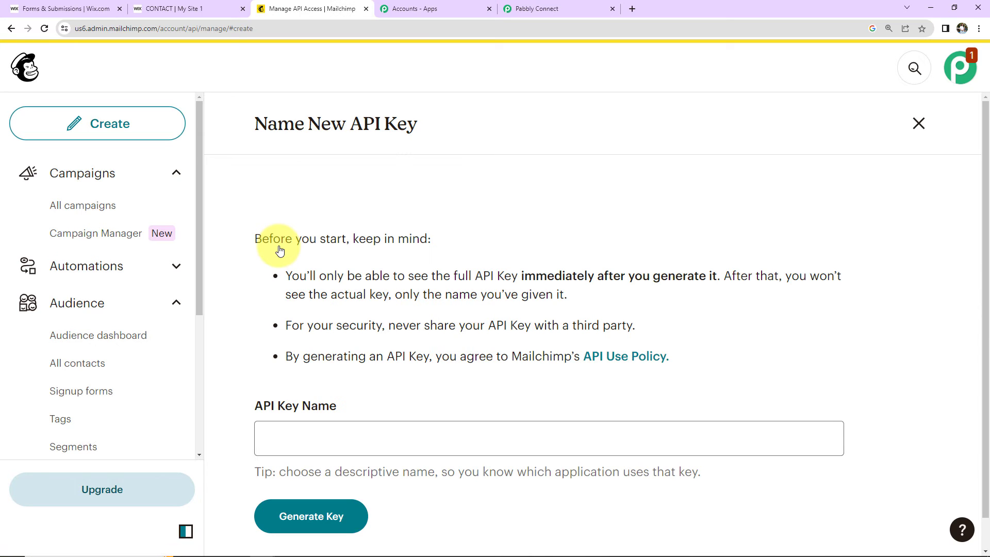
scroll(315, 408, down, 1)
click(316, 408)
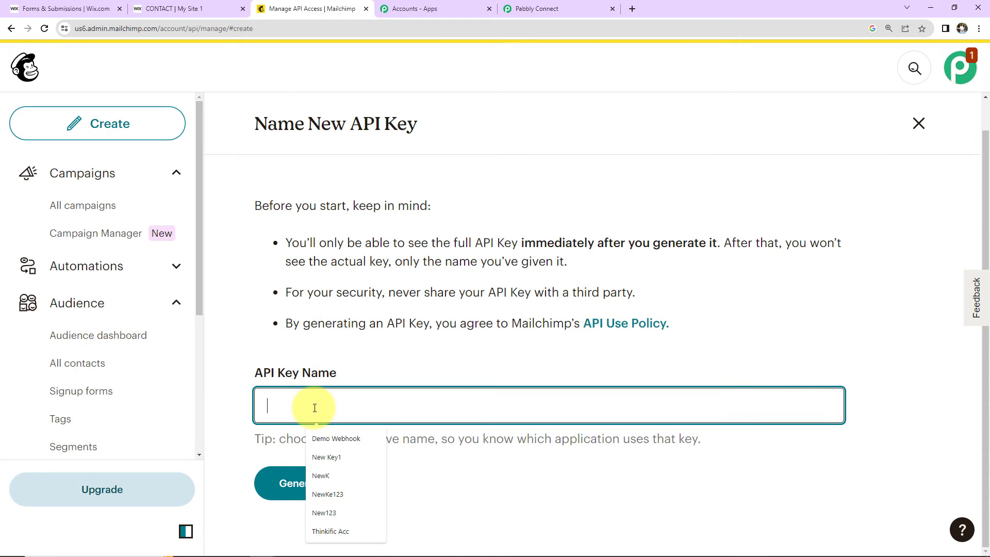
text(Test Key678)
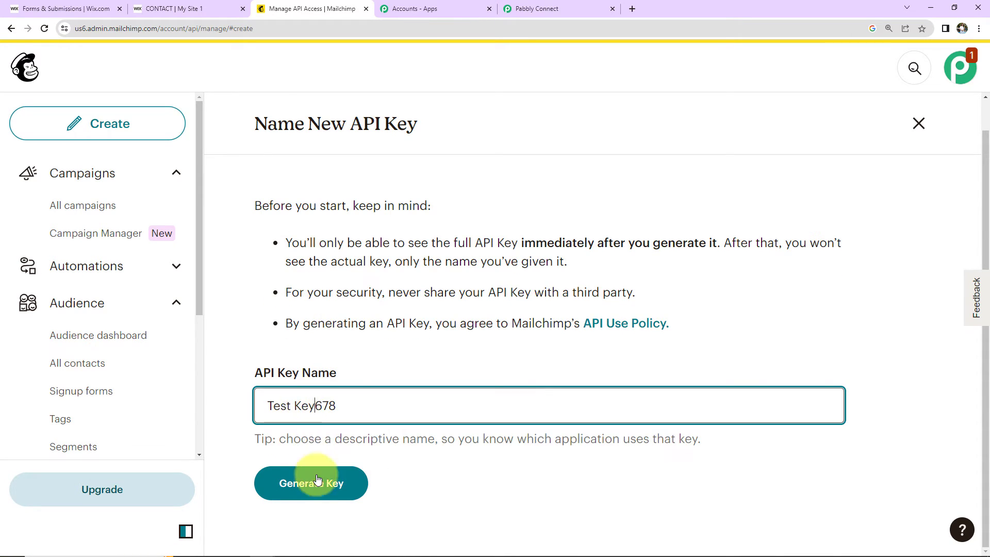
click(316, 481)
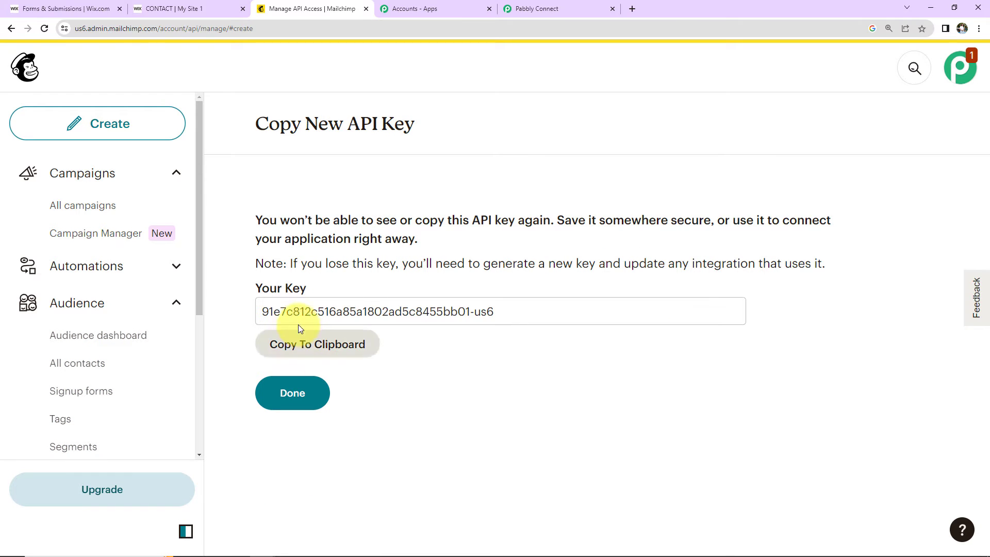
click(353, 344)
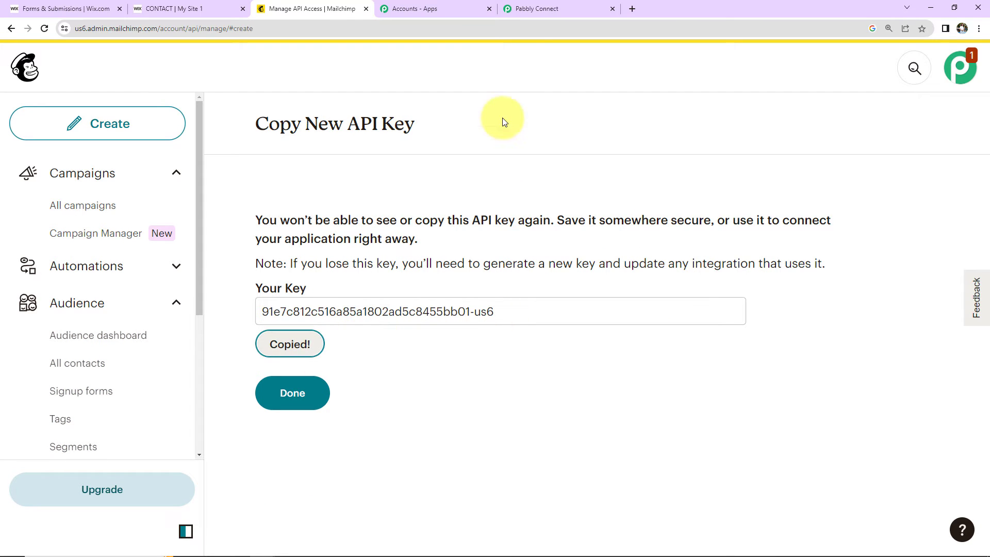
click(534, 9)
click(502, 261)
key(ctrl+v)
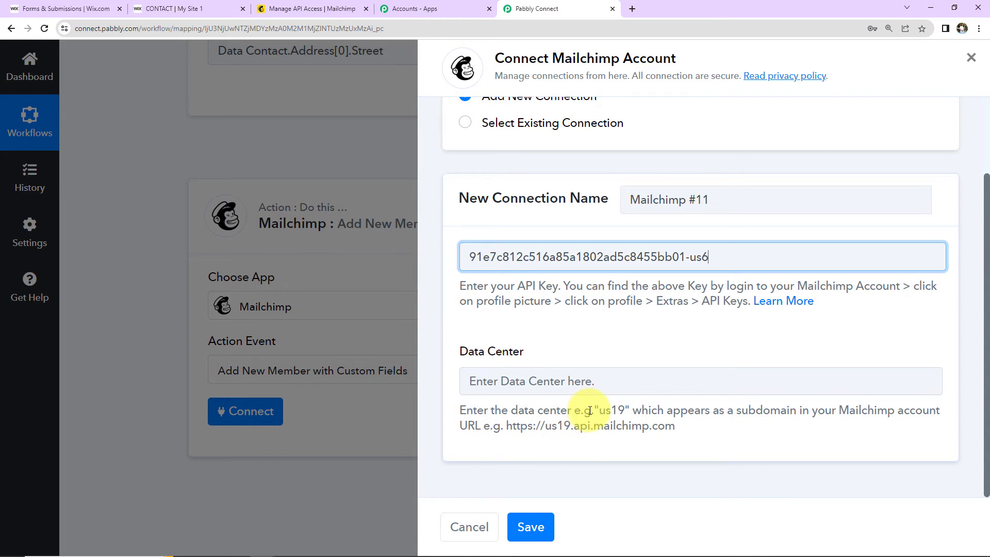
Copy the us6 data center code from the Mailchimp page address
drag(594, 411, 633, 411)
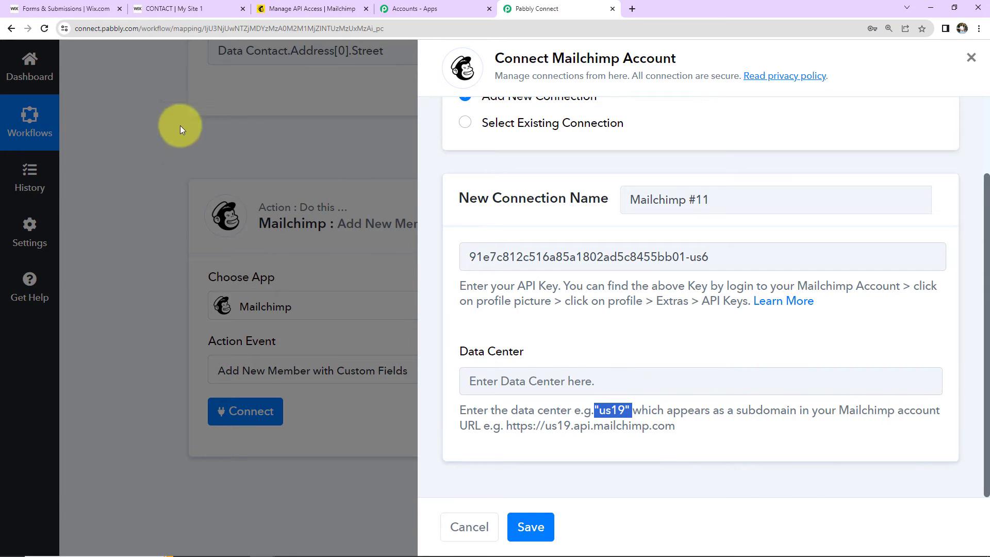
click(289, 14)
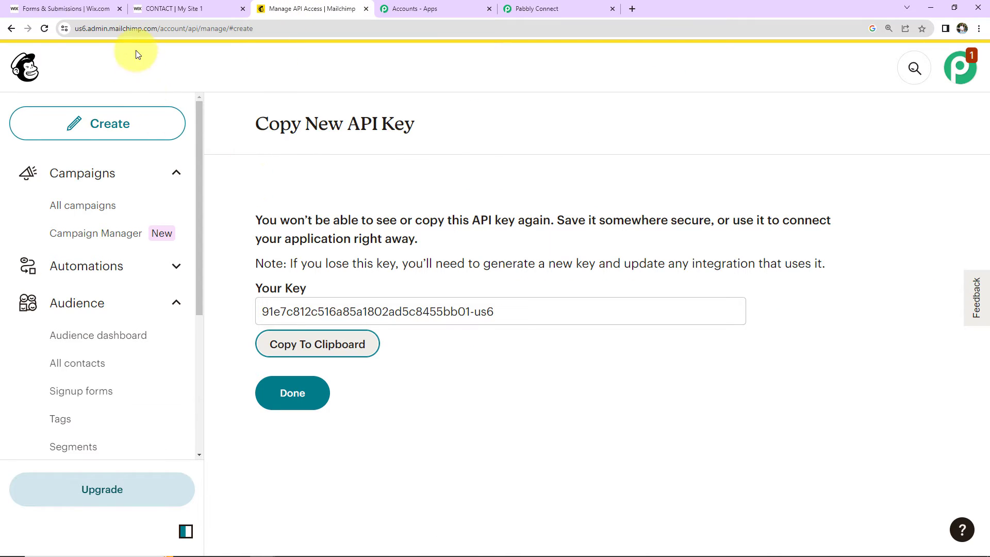
click(80, 28)
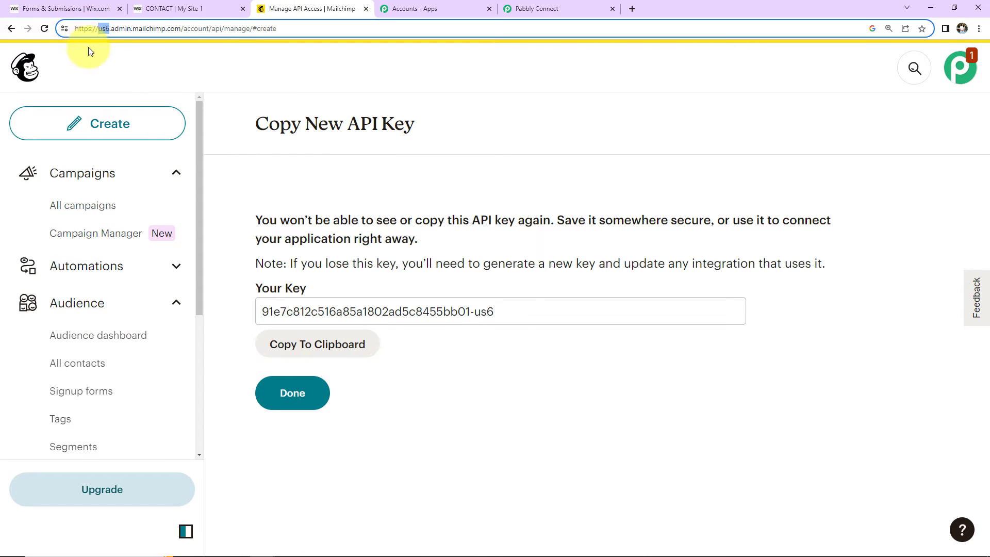
double_click(100, 28)
right_click(103, 29)
click(138, 100)
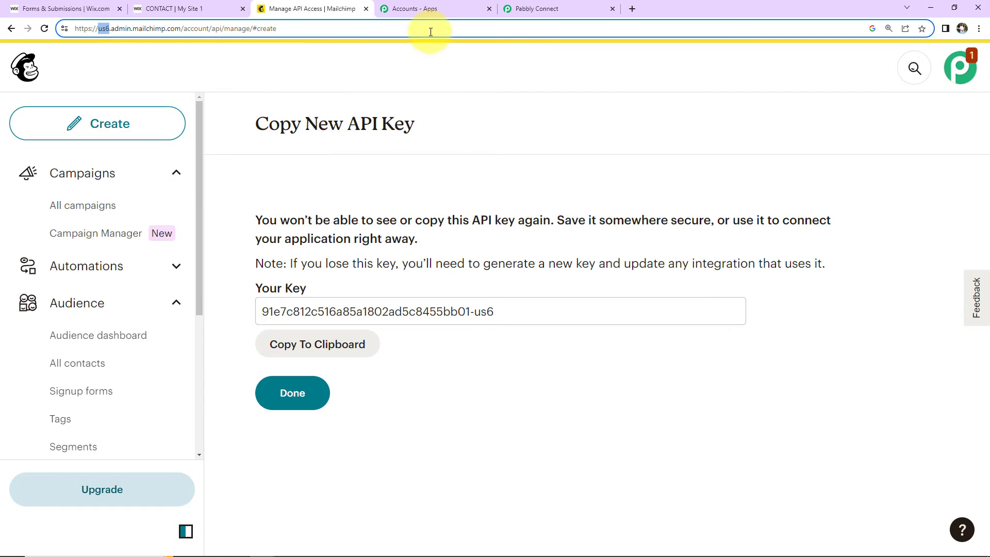
Paste us6 into the Data Center field and save the Mailchimp #11 connection
click(539, 8)
click(528, 379)
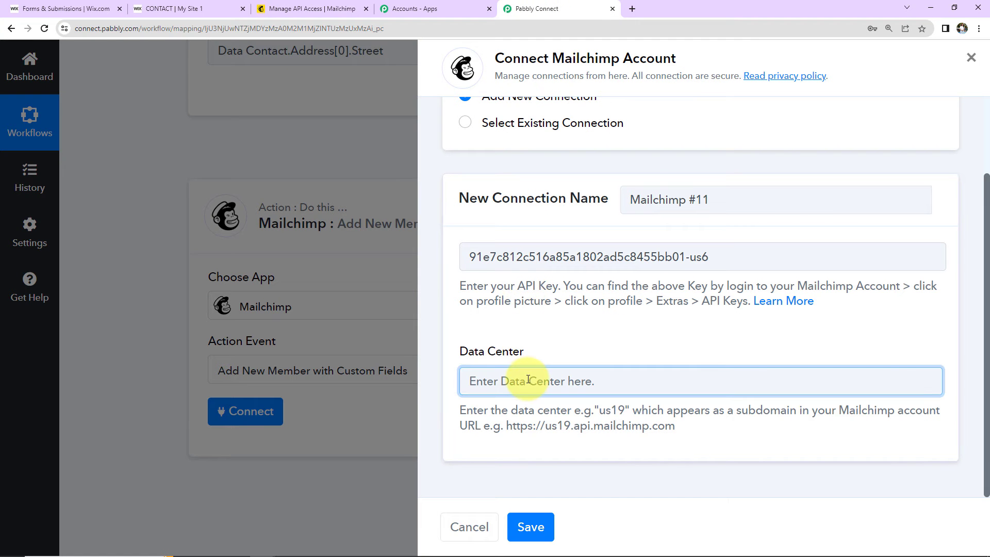
key(ctrl+v)
click(531, 526)
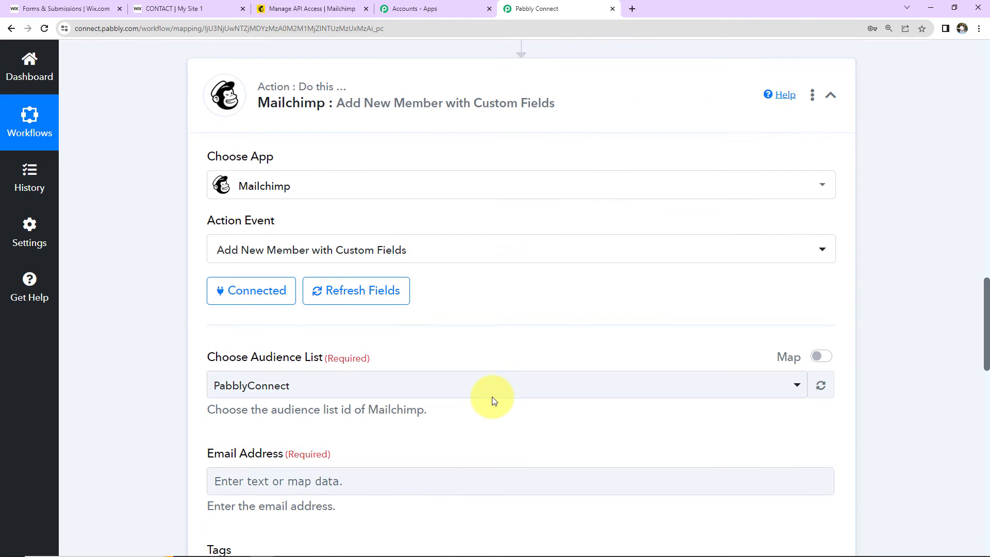
Map the Wix contact's Contact.Email[0] into the Email Address field
scroll(491, 400, down, 5)
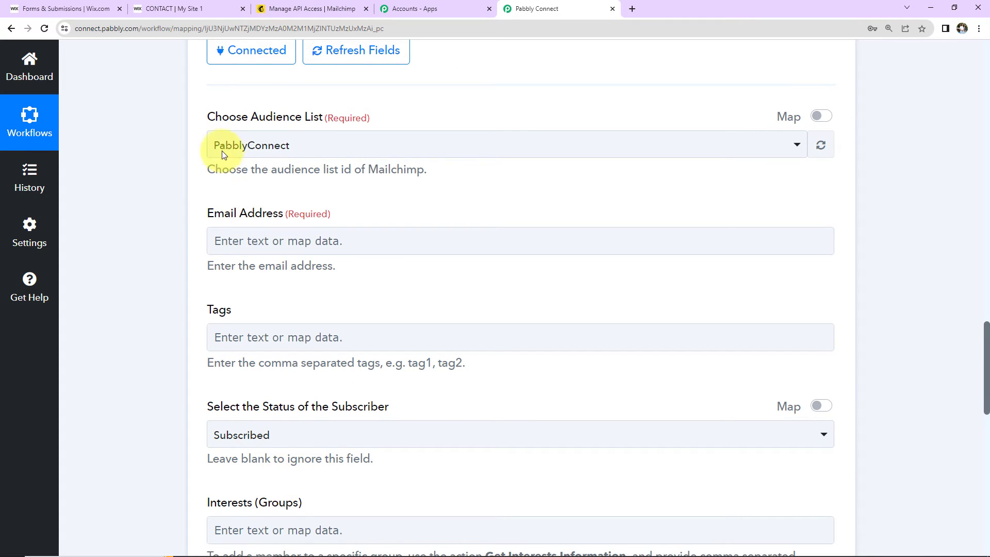
click(262, 18)
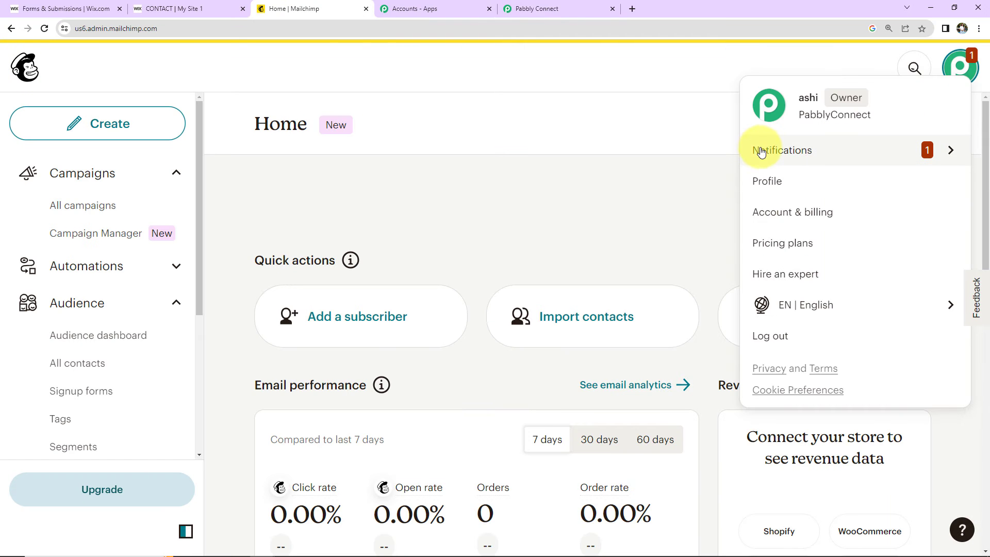
click(549, 9)
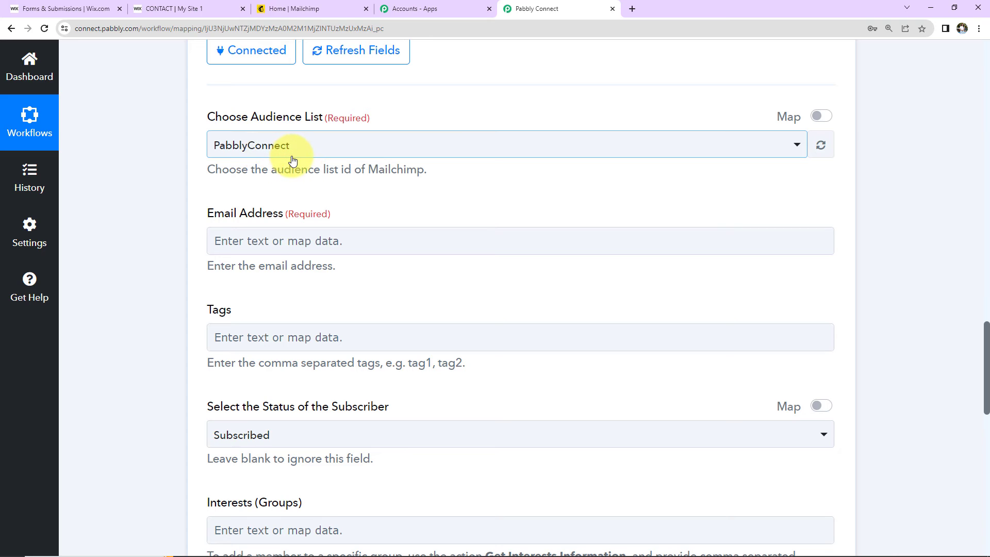
click(236, 239)
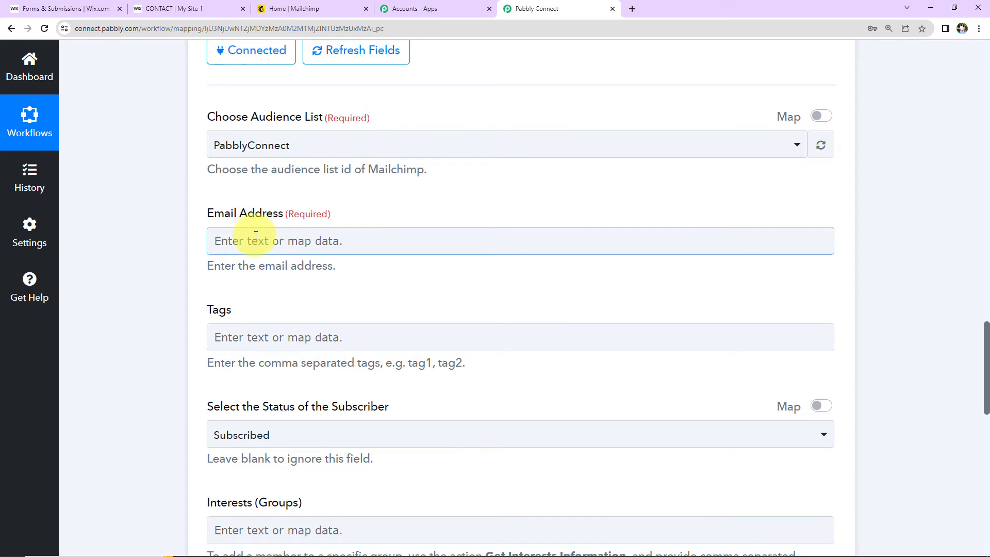
click(256, 236)
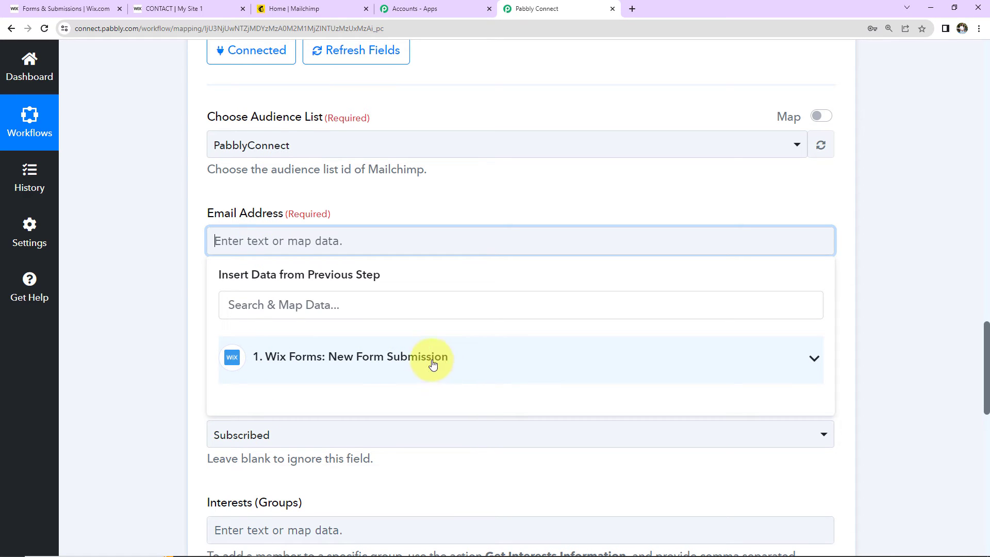
click(413, 359)
scroll(382, 415, down, 8)
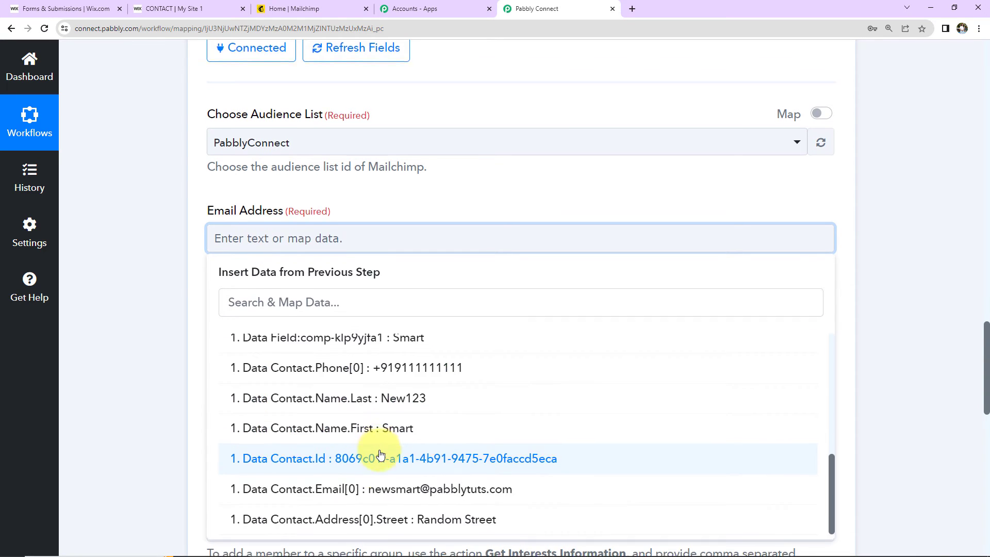
click(360, 498)
click(162, 250)
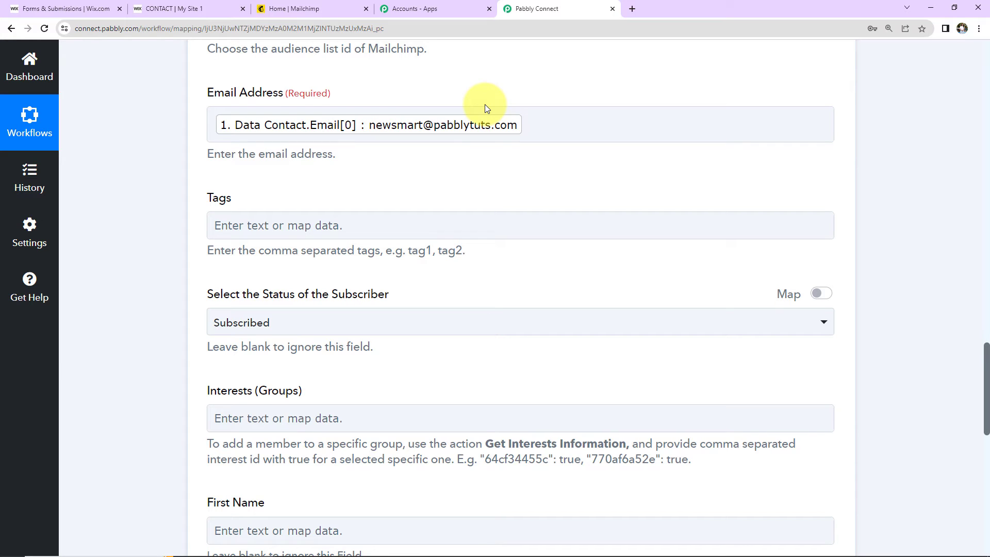
click(224, 139)
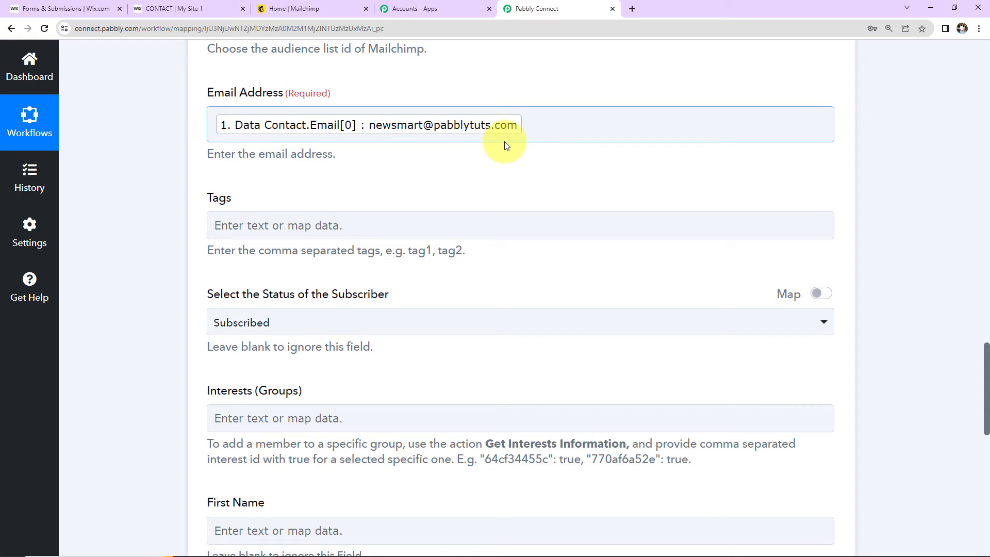
Add the tag 'Wix' and set the subscriber status to Subscribed
click(267, 225)
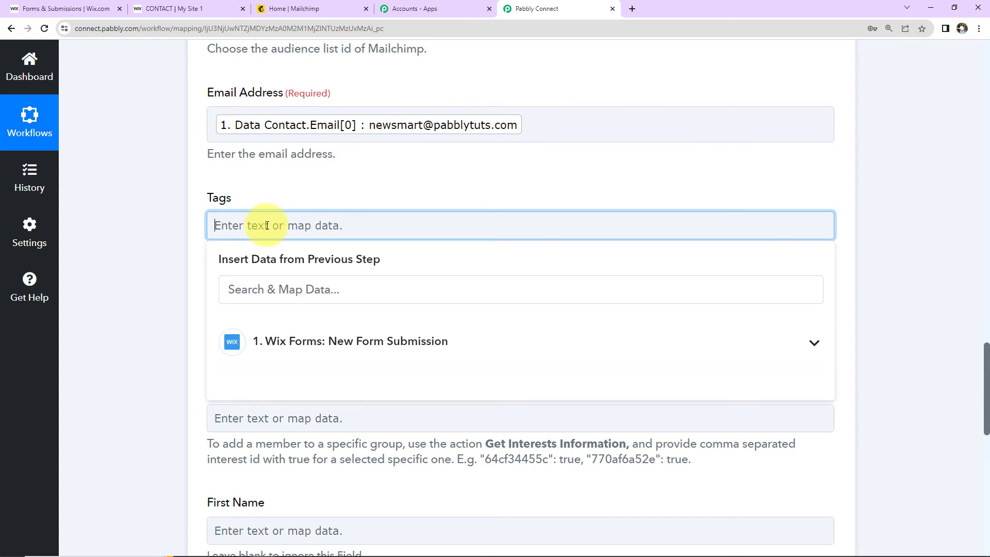
text(W)
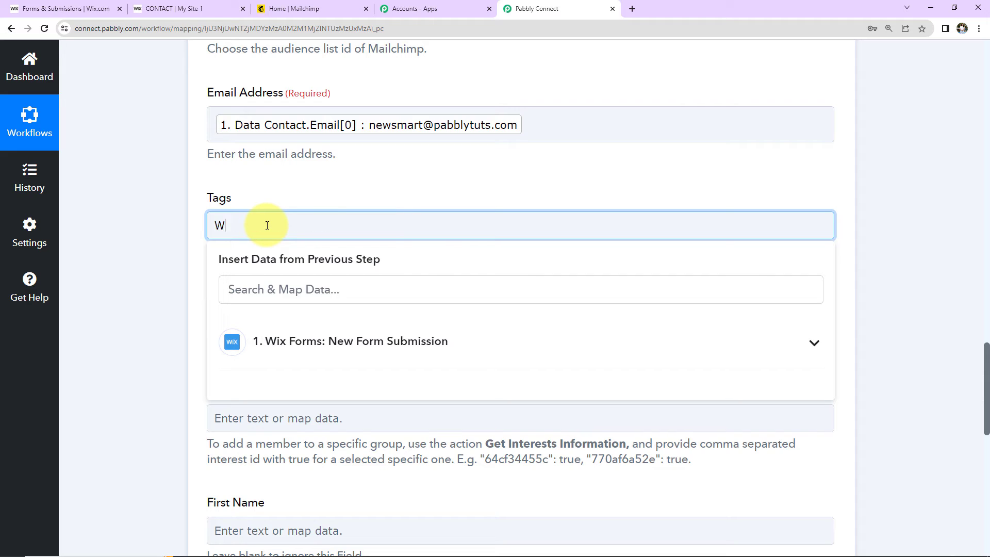
text(ix)
click(175, 250)
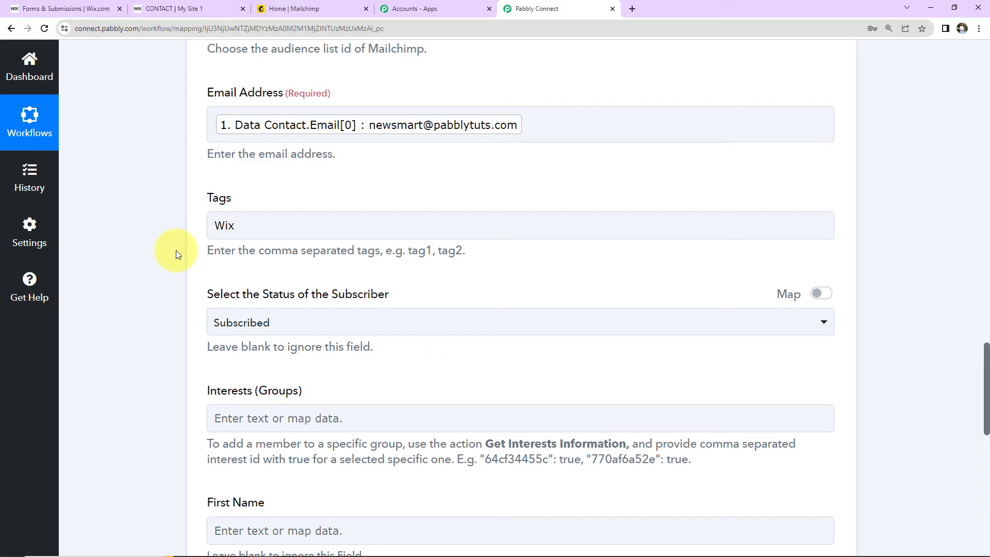
scroll(174, 308, down, 2)
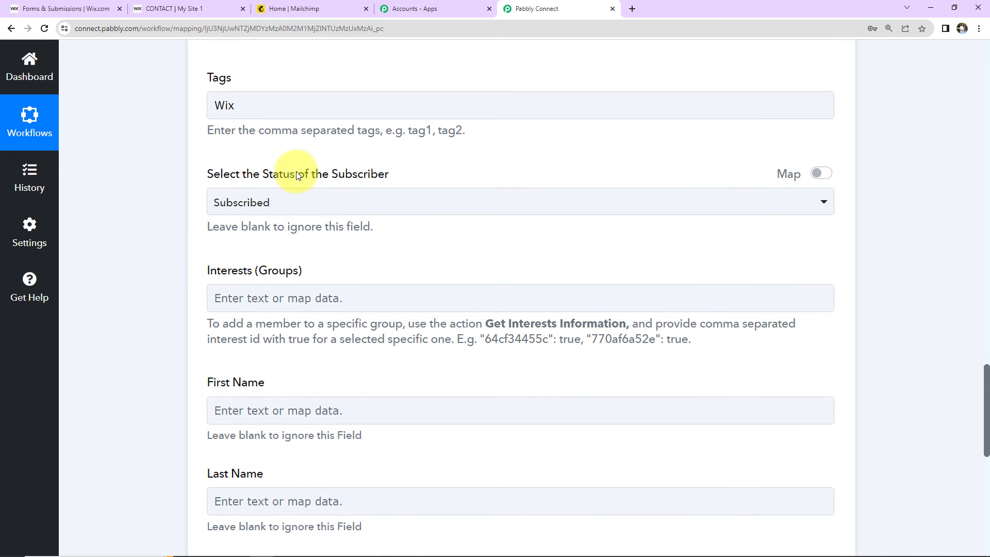
click(334, 204)
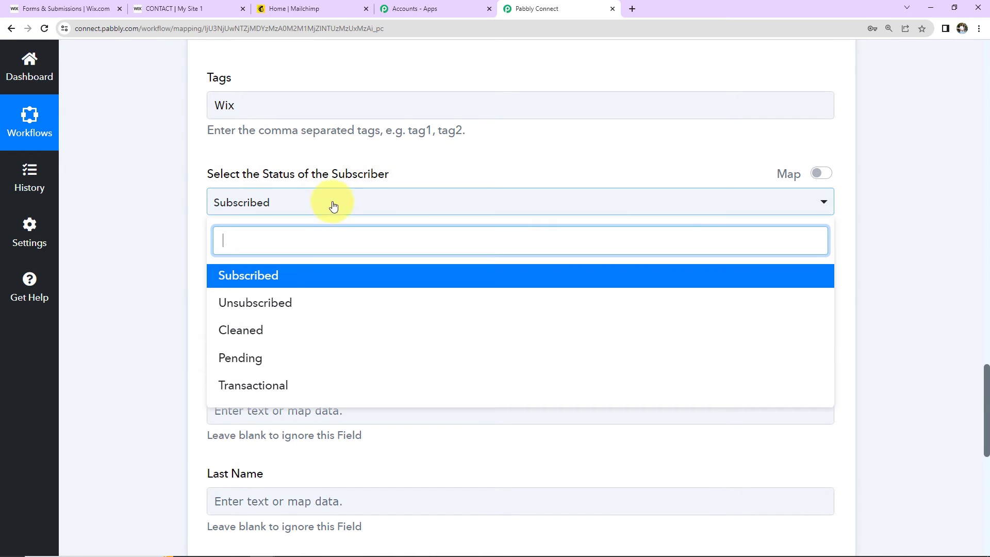
click(271, 274)
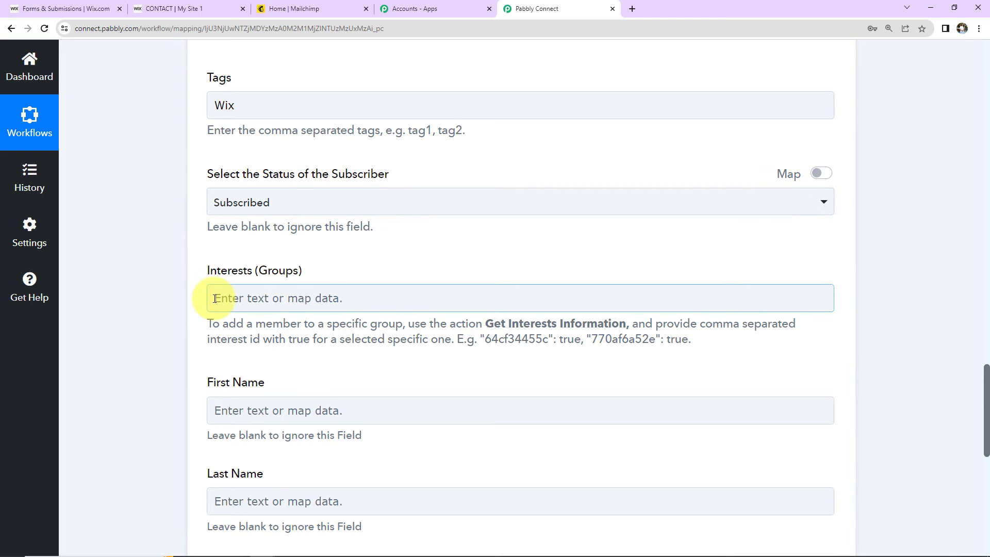
scroll(215, 298, down, 2)
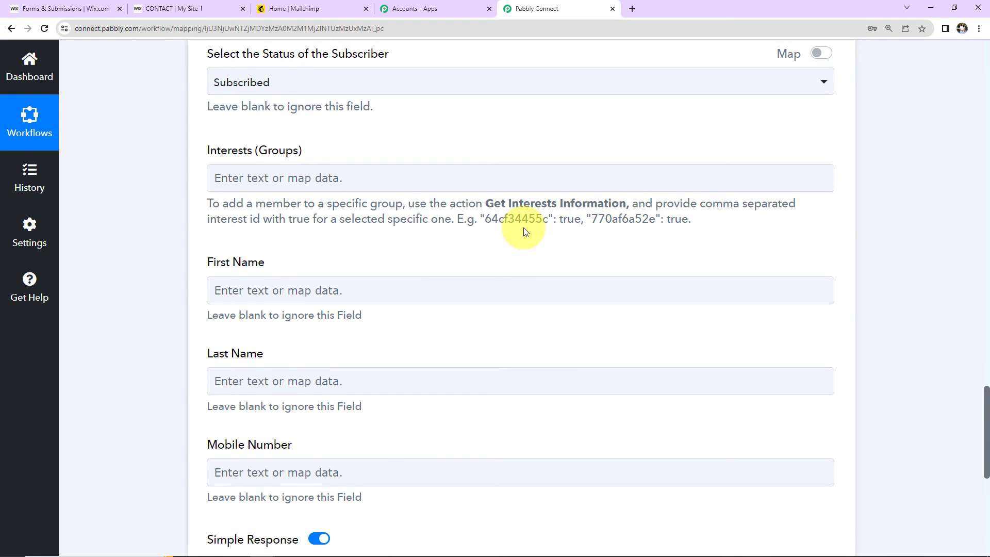
Map Contact.Name.First from the Wix form data into First Name
scroll(525, 232, down, 2)
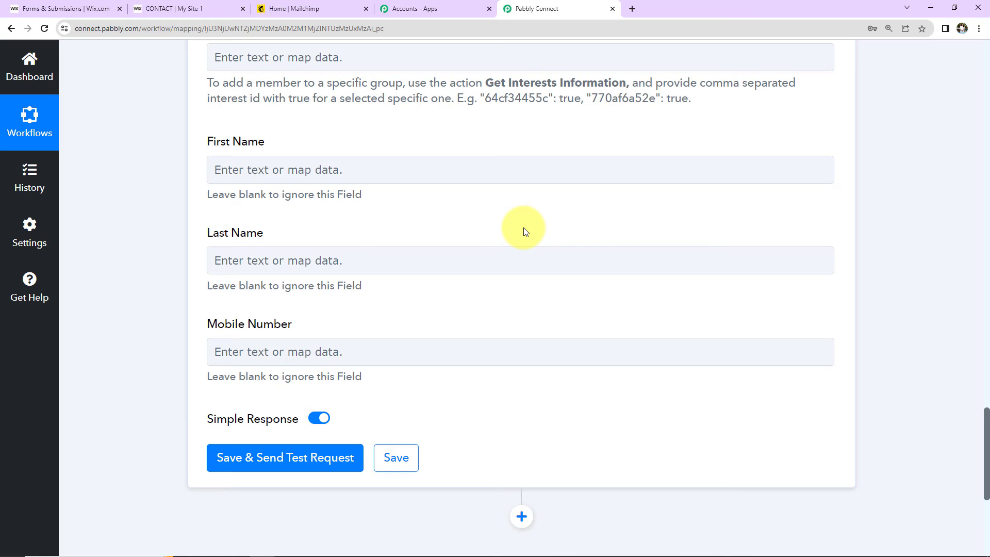
click(262, 355)
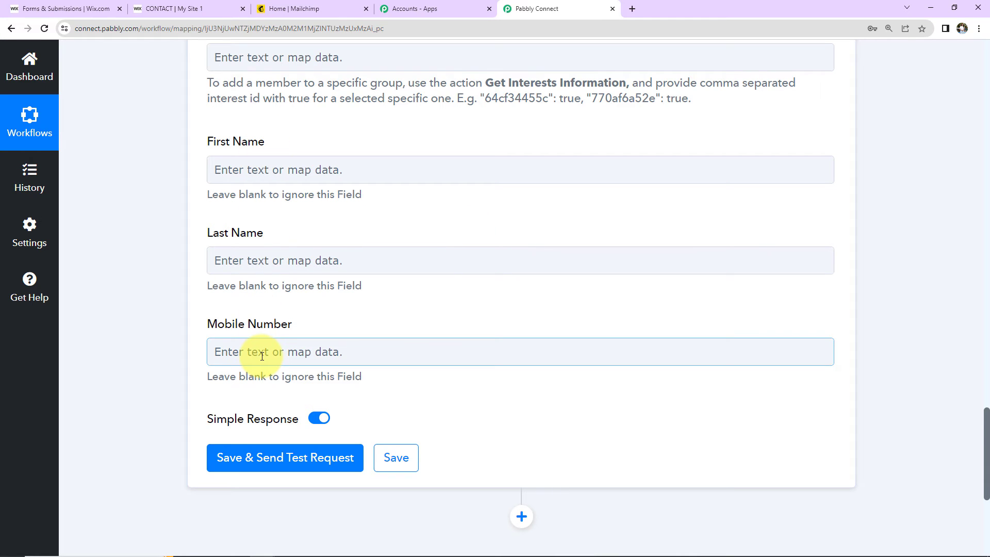
click(261, 169)
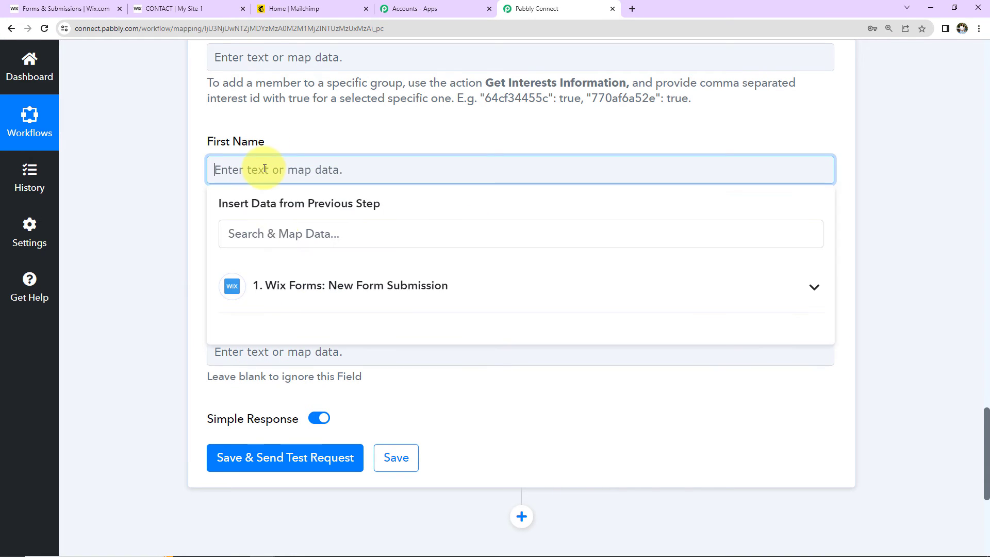
click(290, 299)
scroll(501, 437, down, 2)
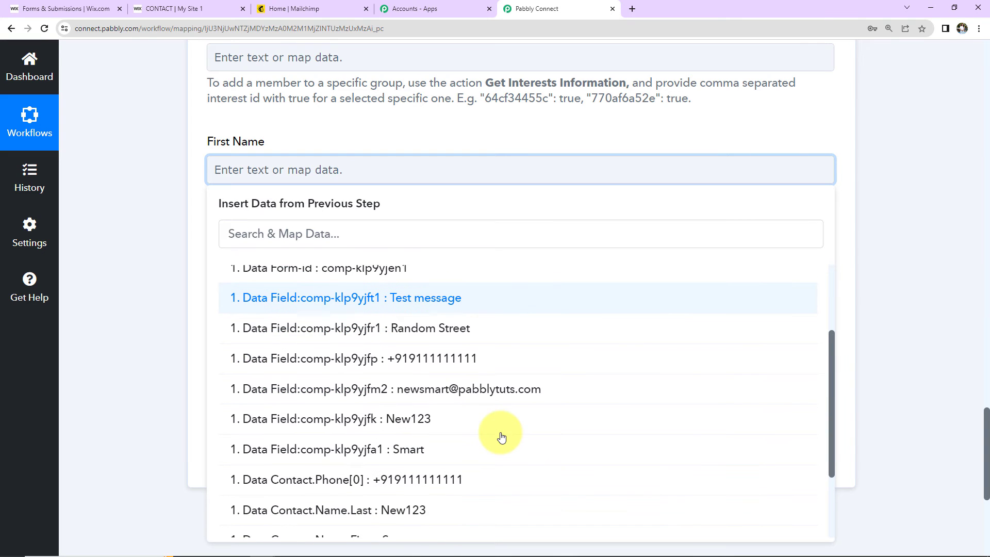
scroll(309, 458, down, 2)
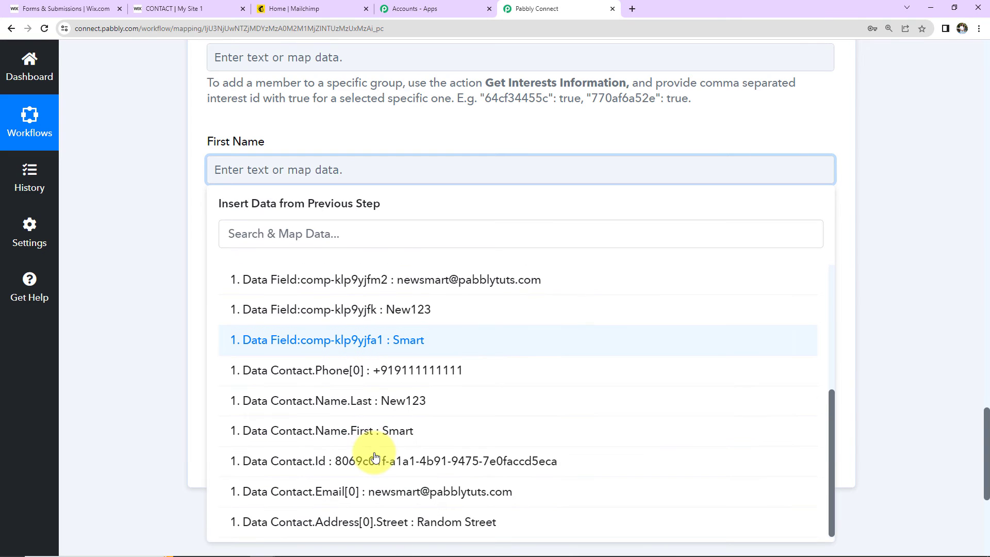
click(328, 434)
click(139, 257)
Map Contact.Name.Last into Last Name and Contact.Phone[0] into Mobile Number
click(275, 269)
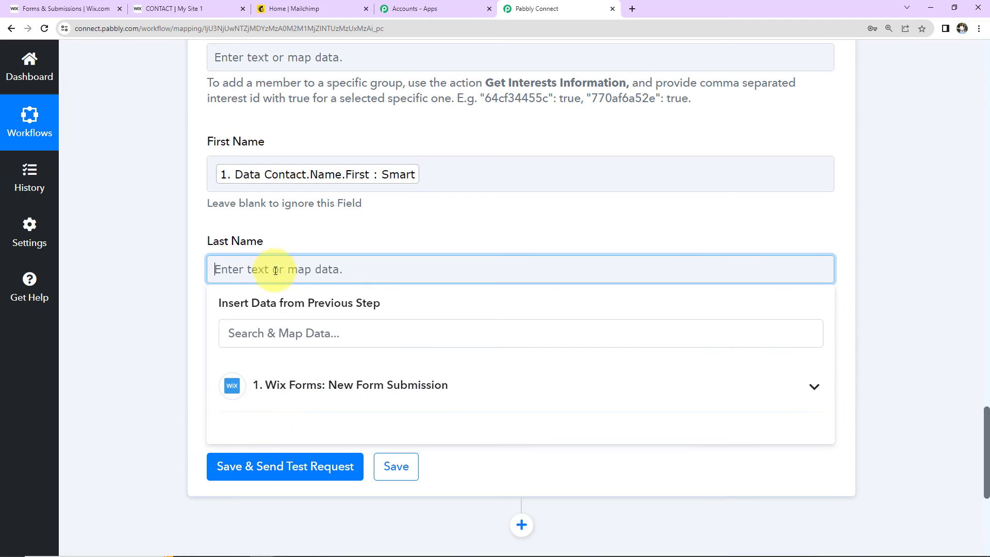
click(251, 385)
scroll(541, 424, down, 5)
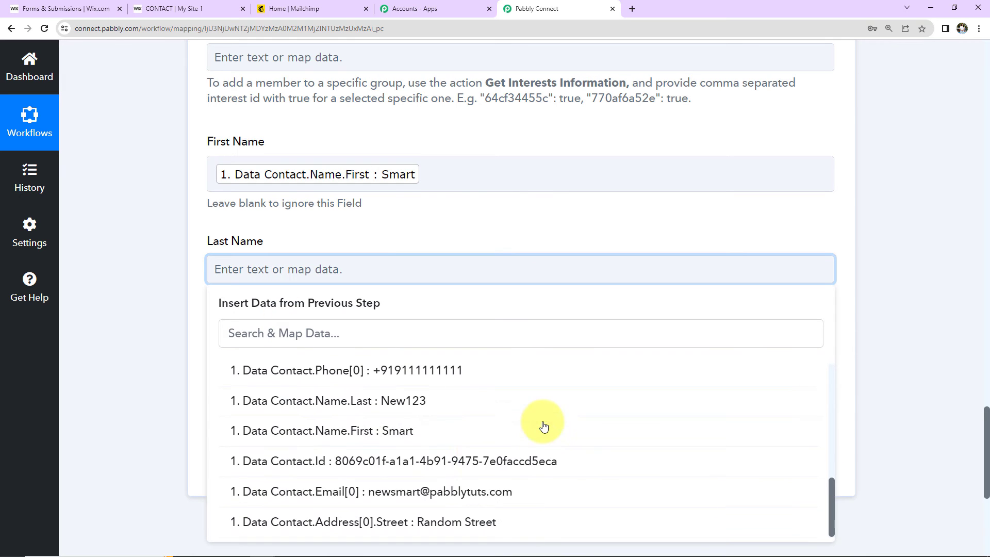
click(428, 410)
click(149, 318)
scroll(149, 317, down, 4)
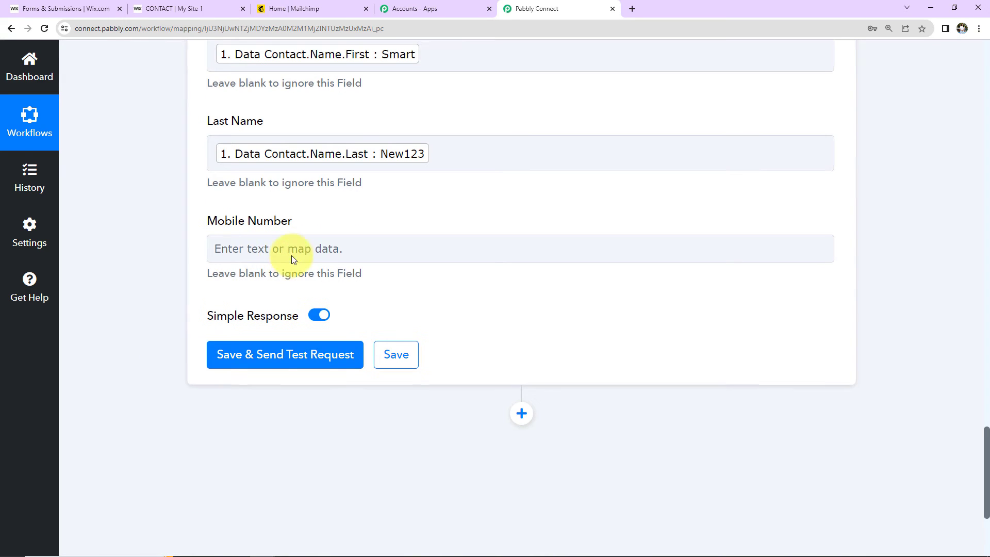
click(293, 252)
click(341, 364)
scroll(371, 451, down, 5)
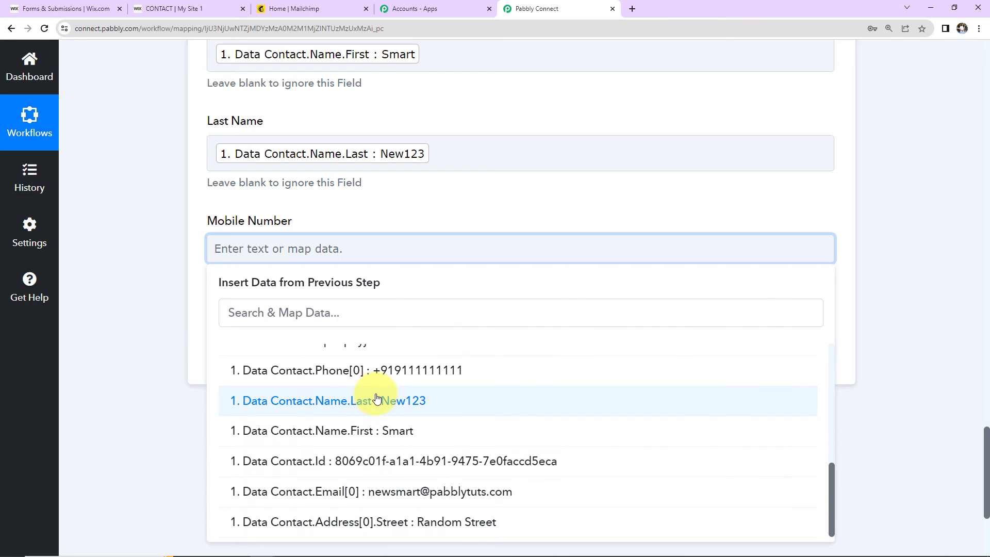
click(375, 372)
click(104, 267)
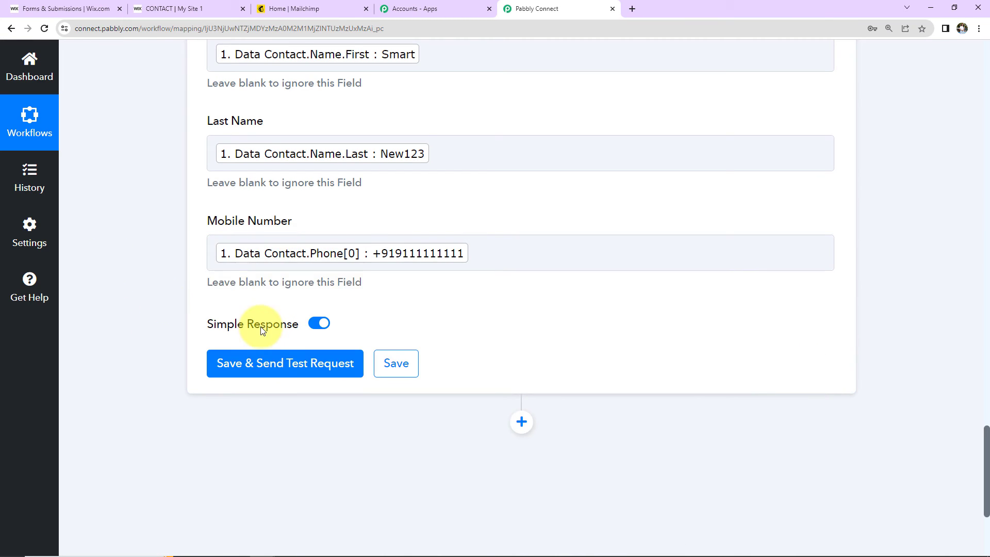
Save the Mailchimp step, send a test request, and review the subscribed member response
click(271, 370)
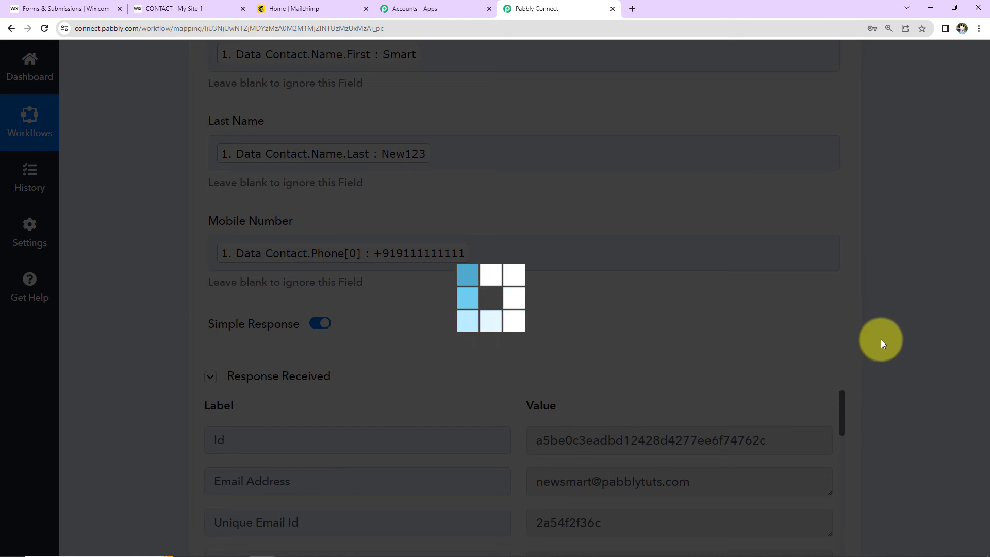
scroll(880, 344, down, 5)
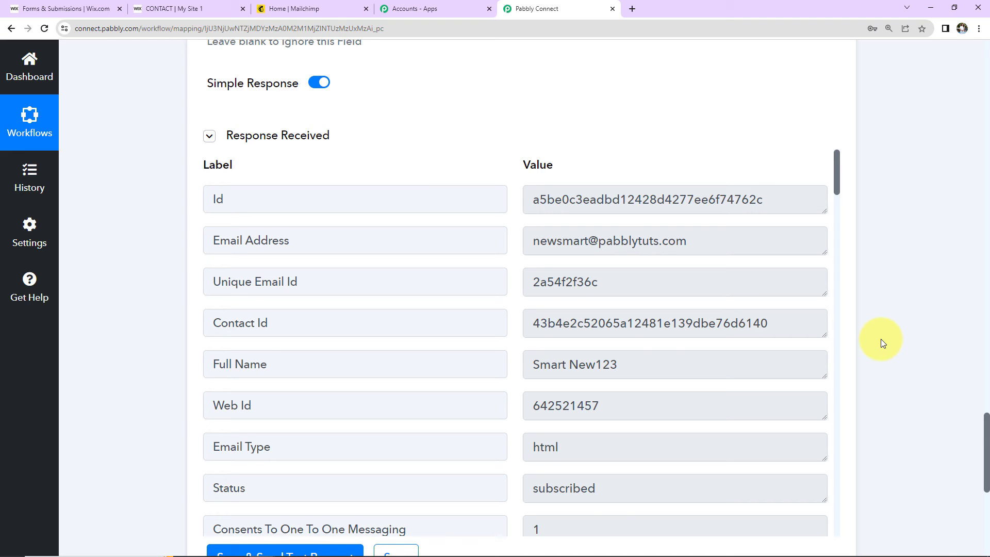
Open the newest contact in Mailchimp's All contacts, confirm its Wix tag, then return to Wix Forms & Submissions
click(299, 11)
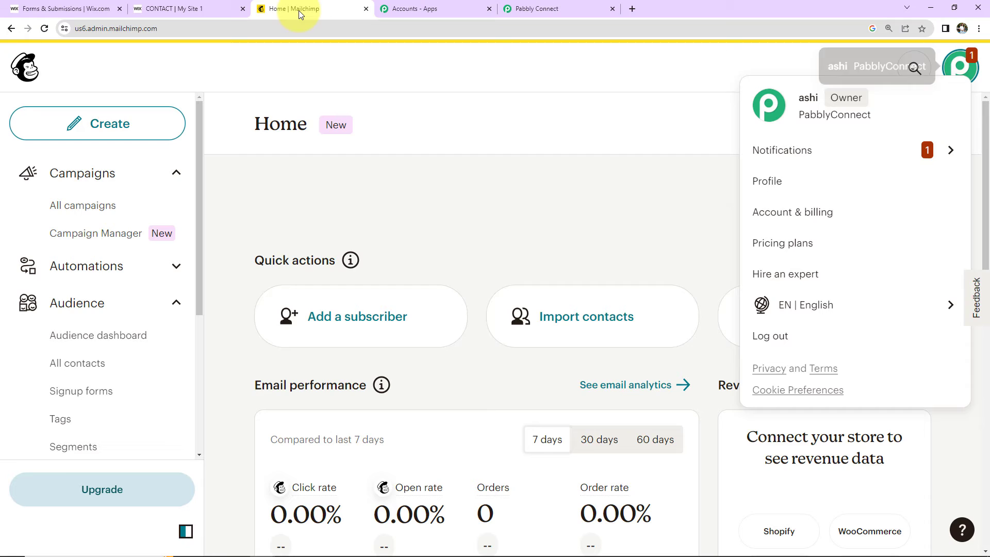
click(79, 364)
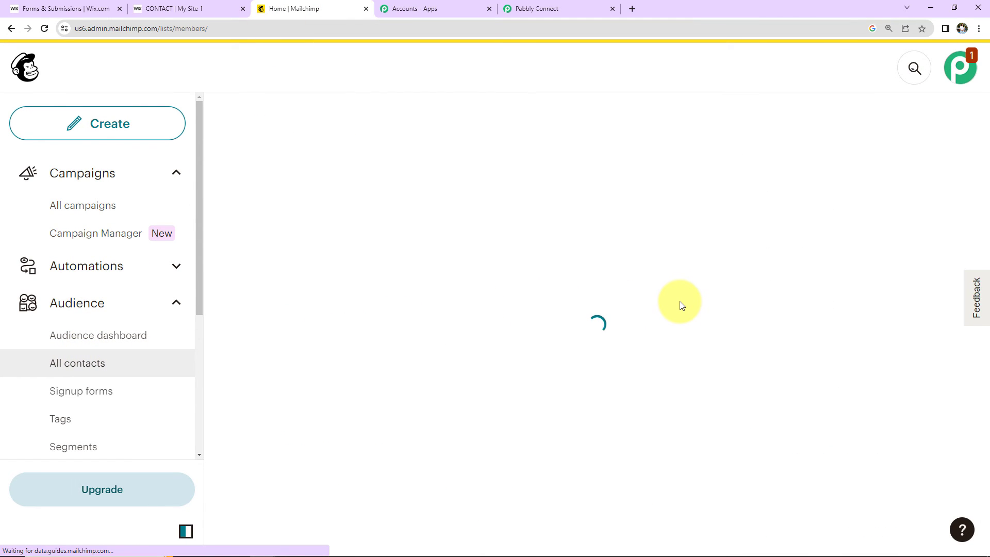
scroll(679, 305, down, 5)
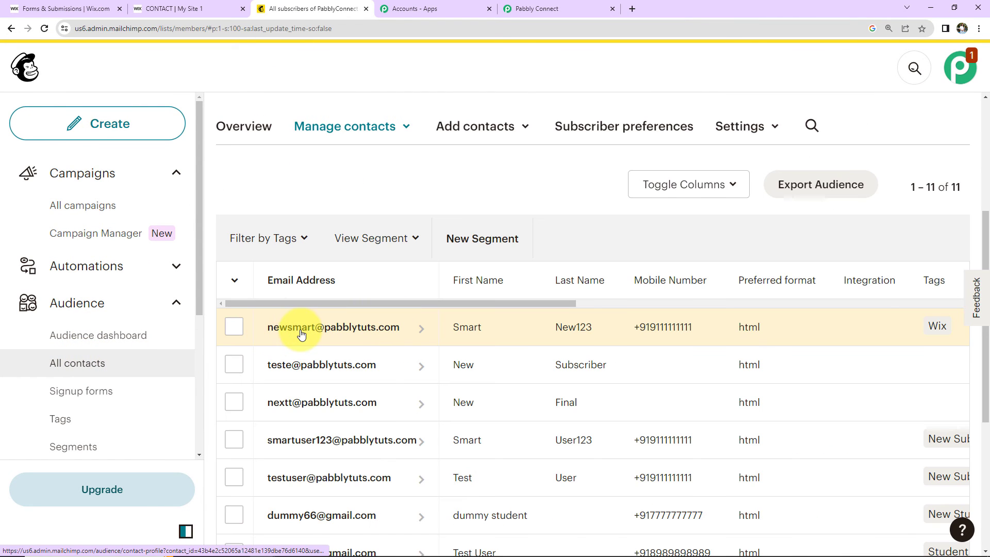
click(381, 329)
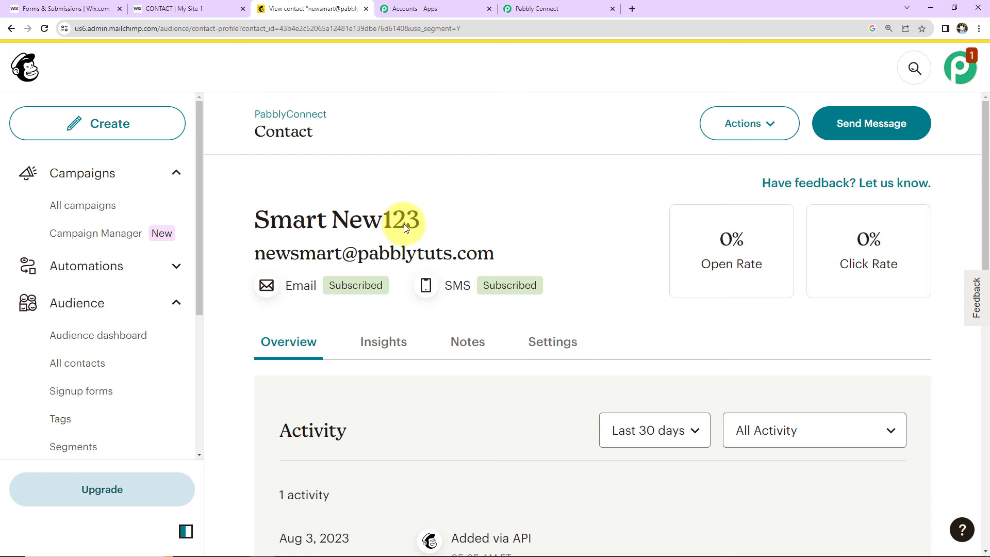
scroll(578, 272, down, 2)
scroll(579, 272, down, 6)
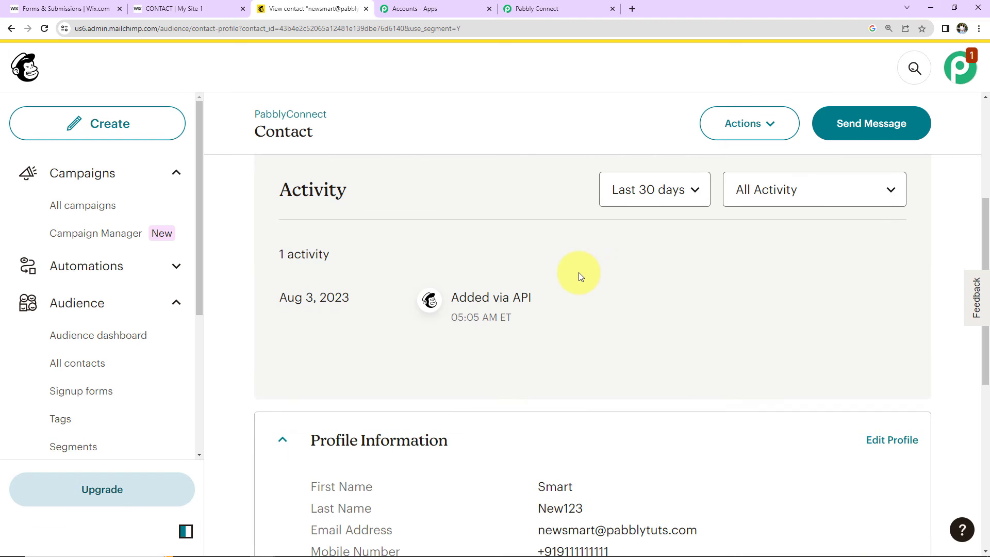
scroll(578, 273, down, 3)
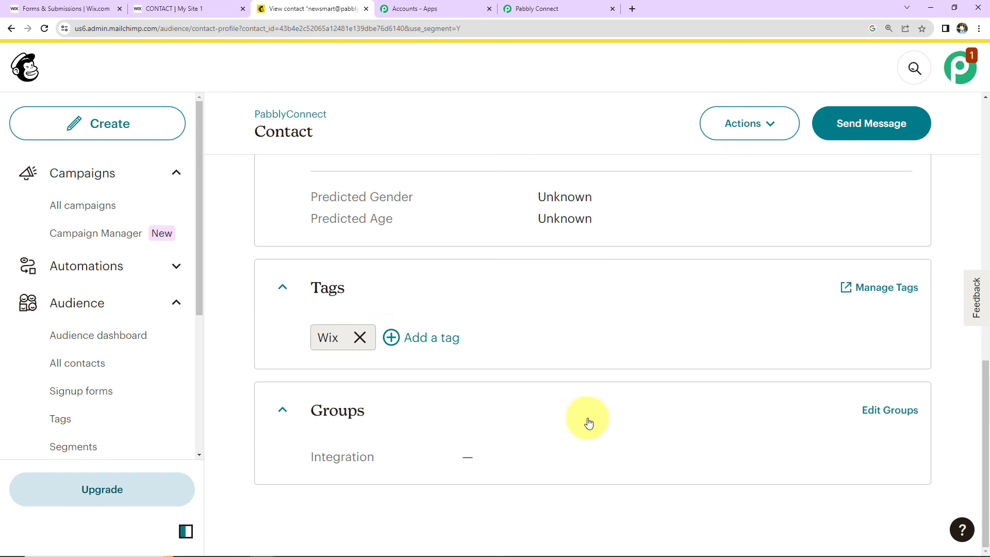
click(90, 11)
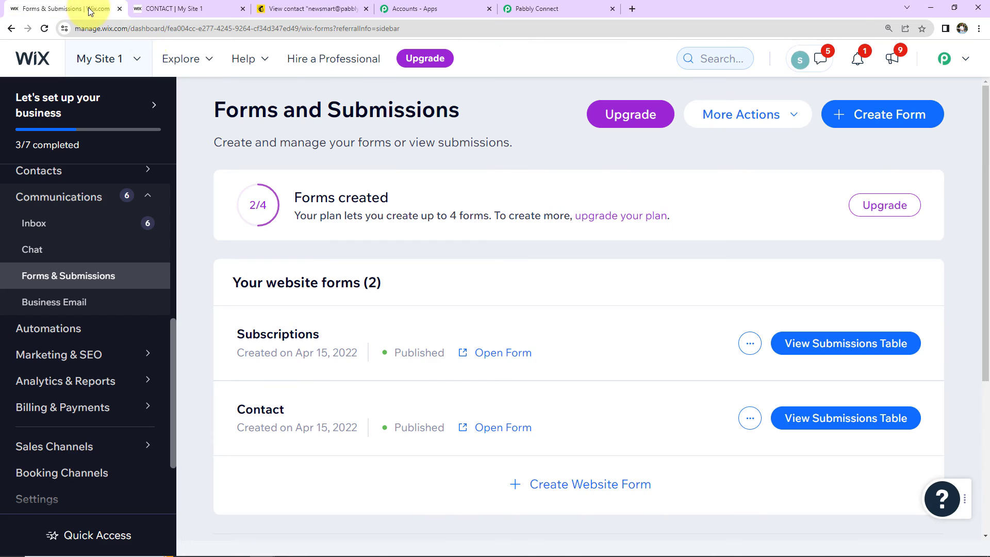
Open the live form and enter the test contact's first name, last name and e-mail
click(502, 354)
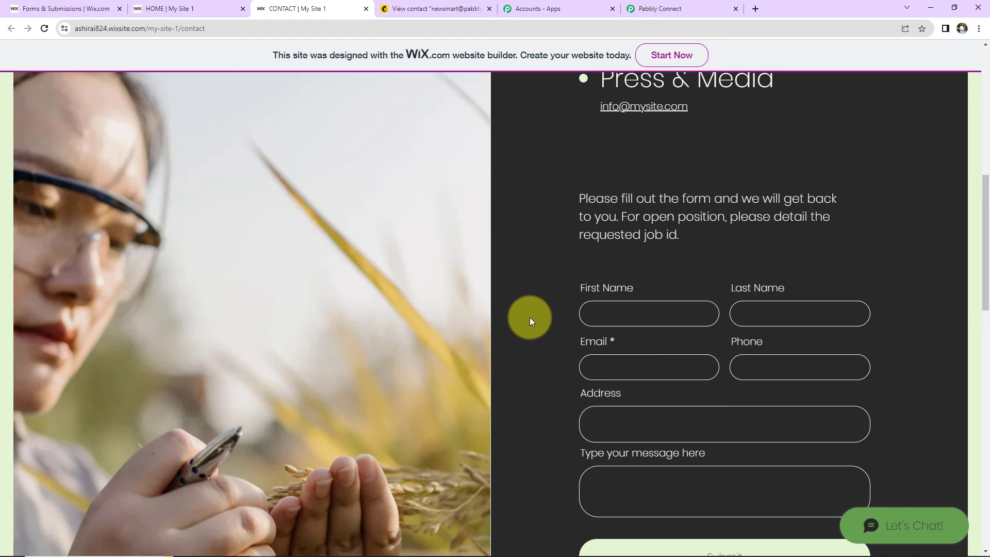
click(642, 310)
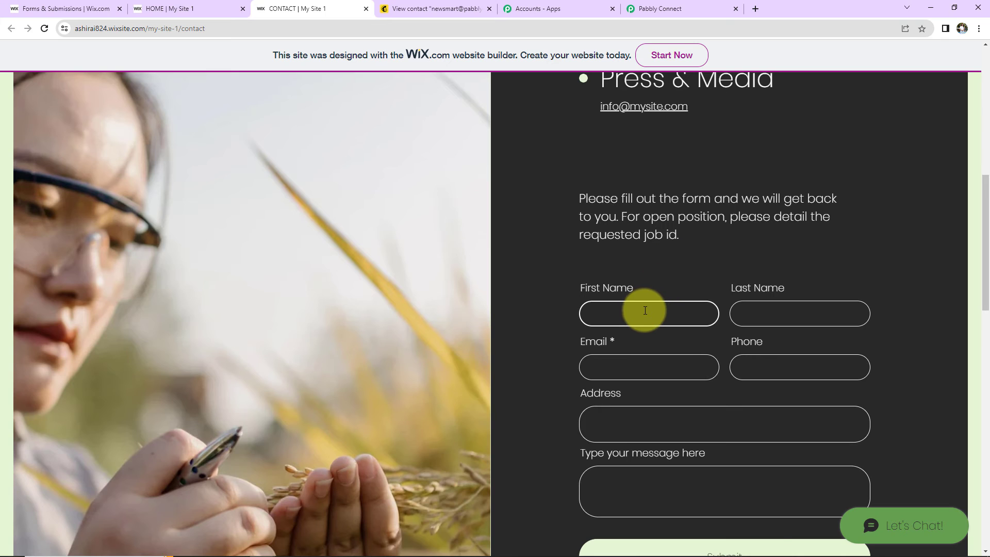
text(Strange)
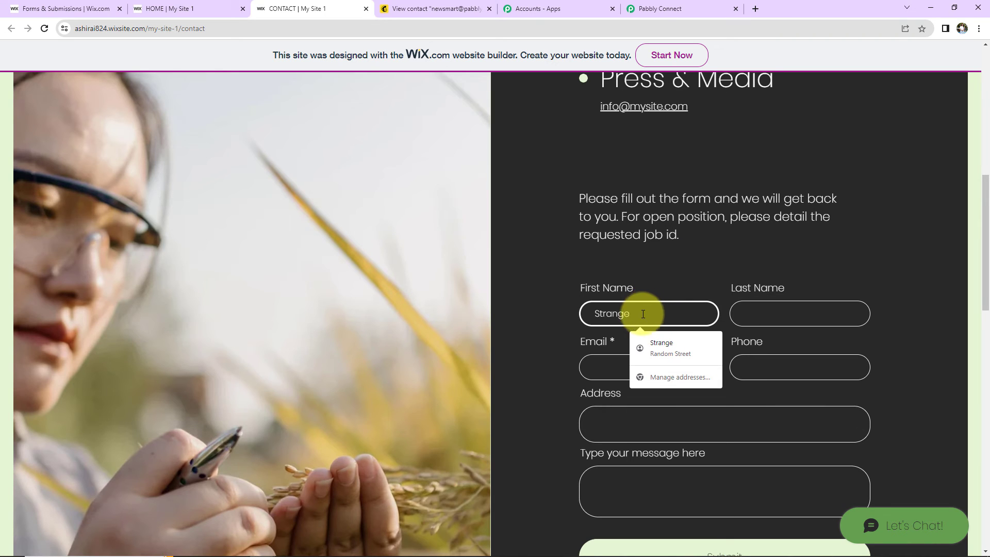
click(741, 314)
text(Person)
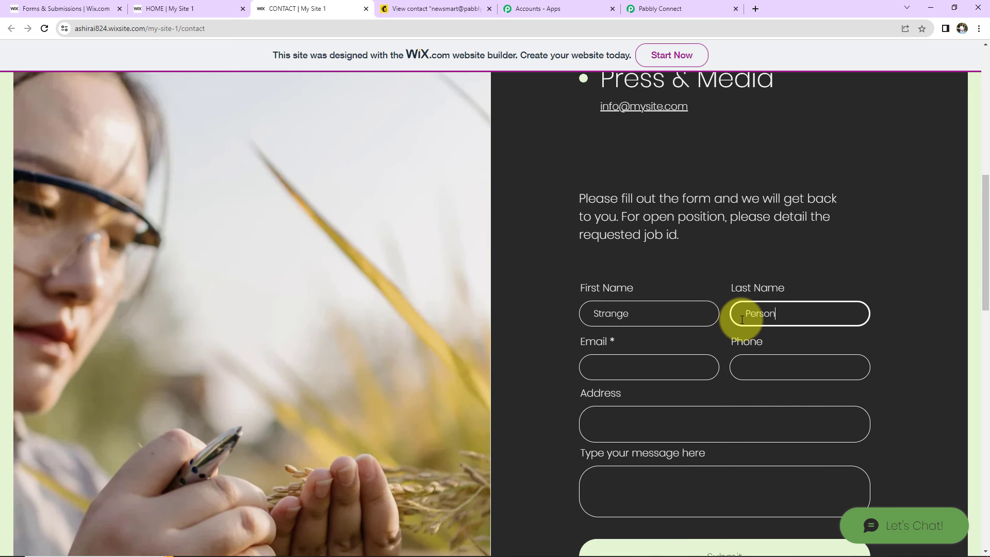
click(647, 367)
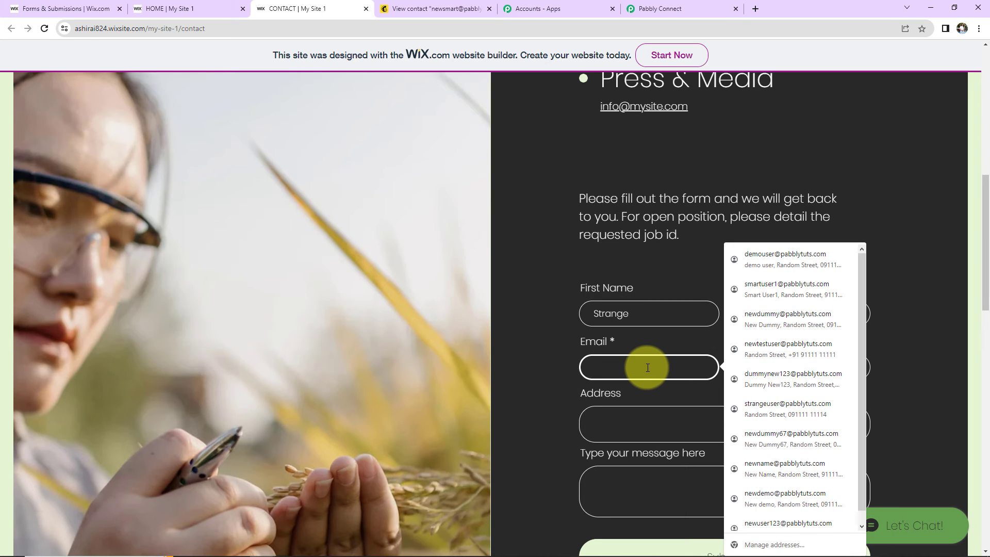
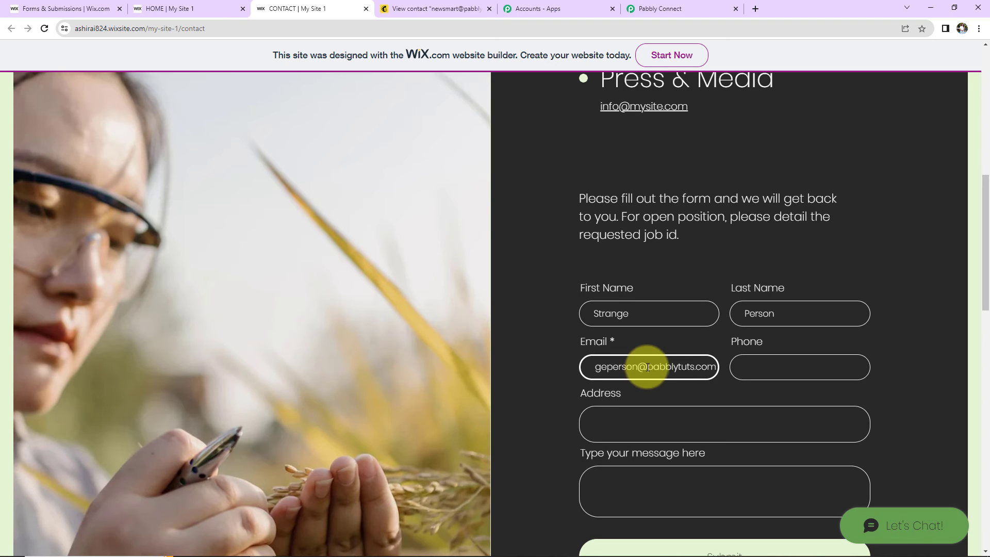
Fill in the phone number, address and message 'Demo Message', then submit the form
click(802, 367)
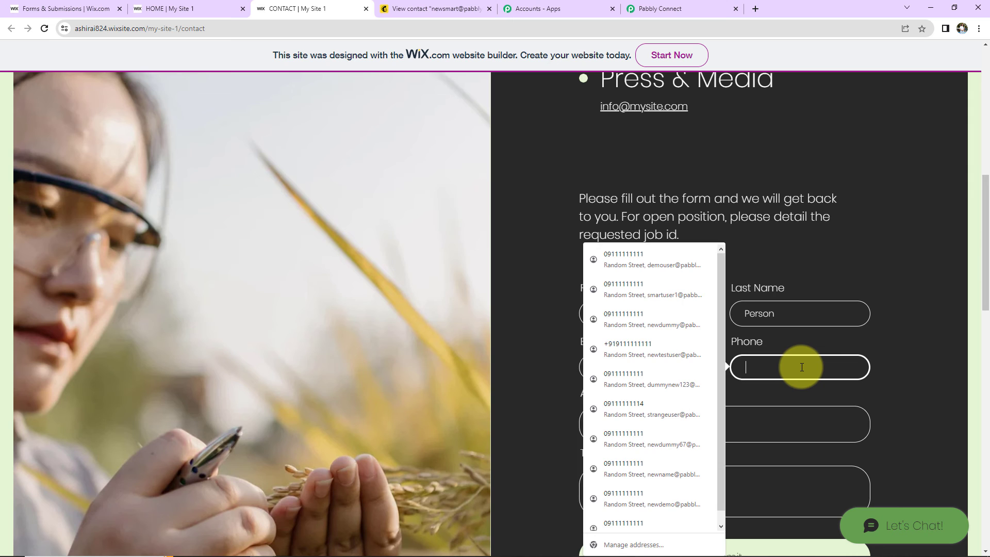
key(ctrl+v)
scroll(713, 409, down, 2)
click(635, 304)
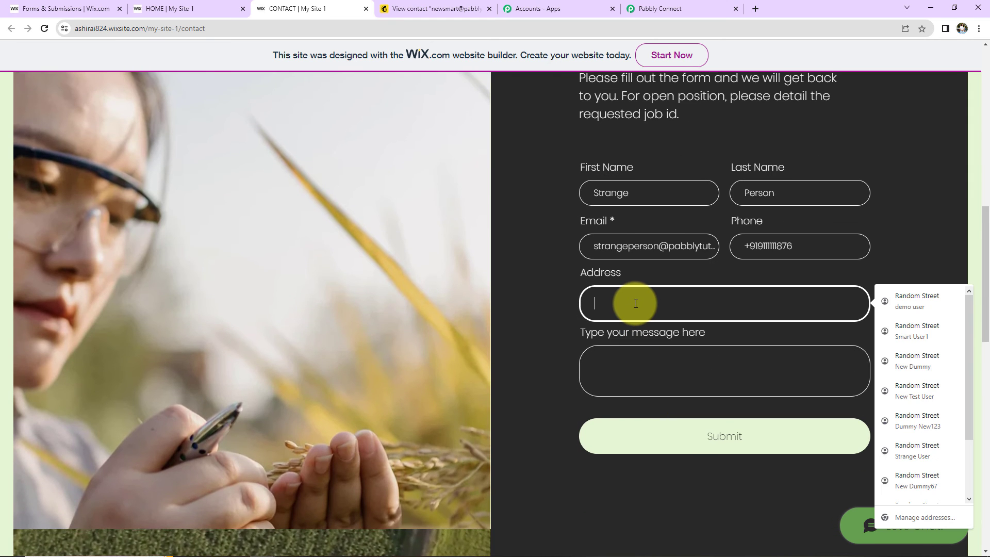
text(Random)
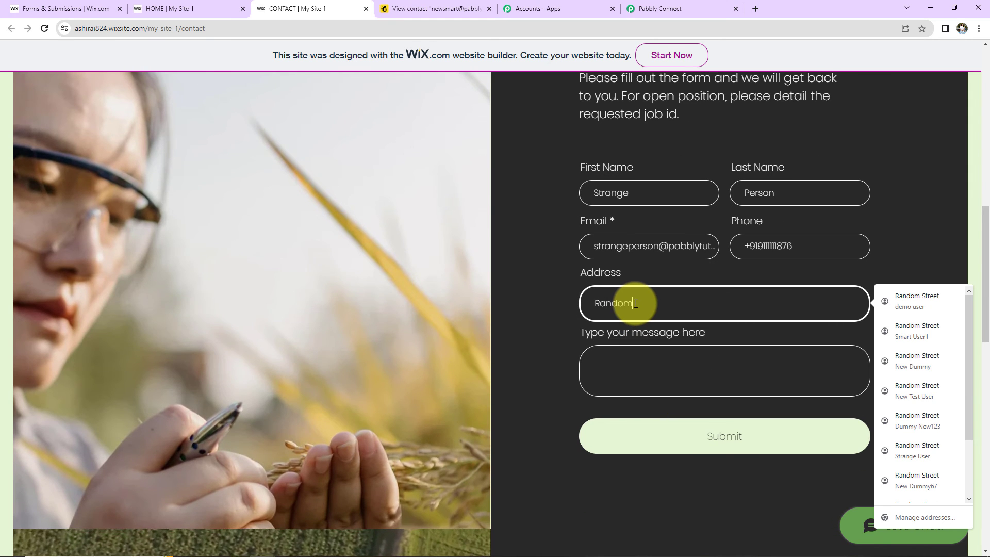
text( City)
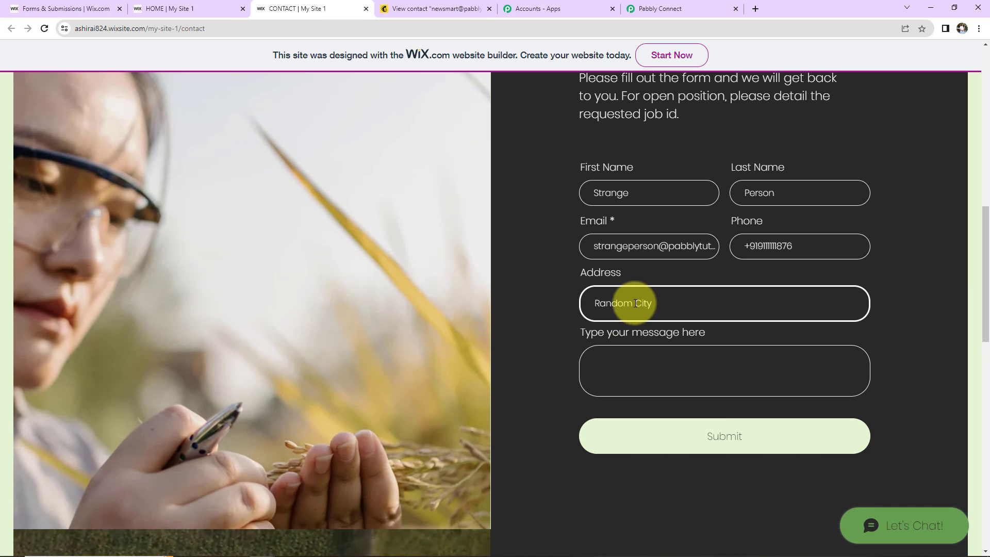
click(630, 383)
text(Demo Message)
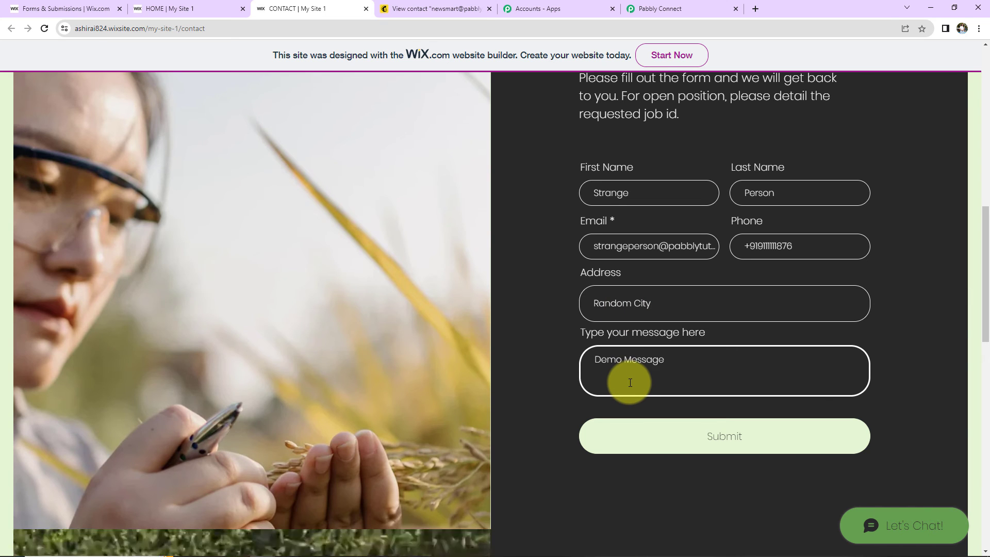
click(691, 431)
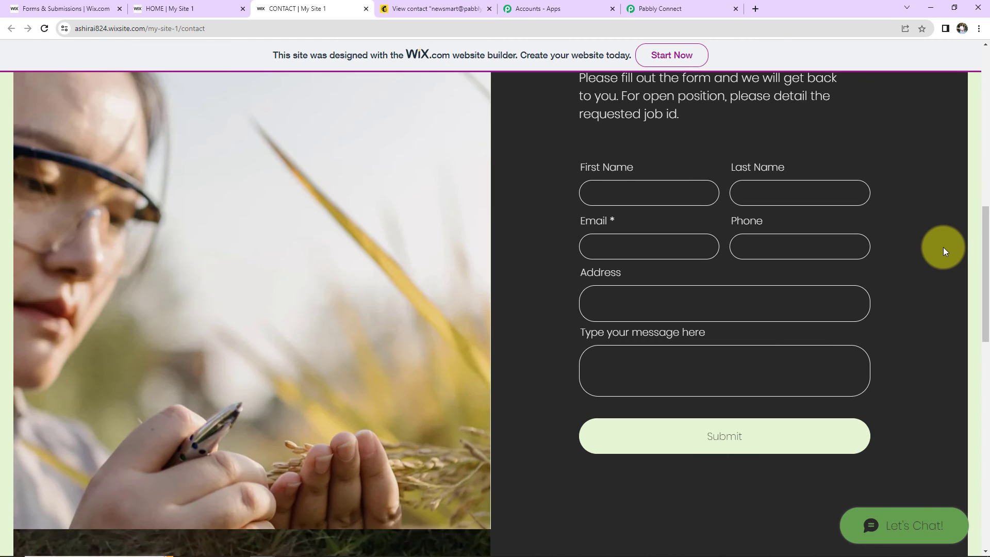
Open the new top contact from Mailchimp's All contacts and scroll to its Profile Information
click(423, 8)
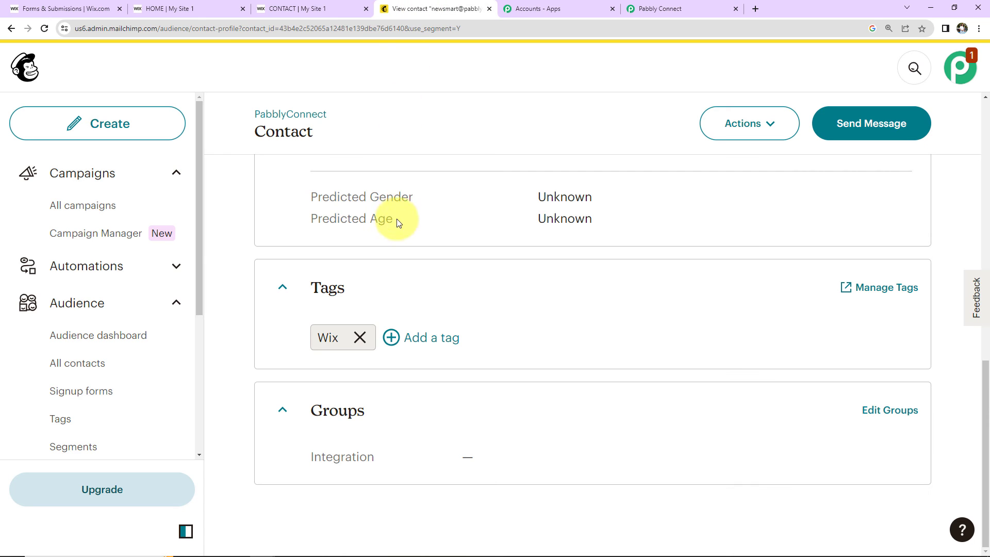
click(99, 362)
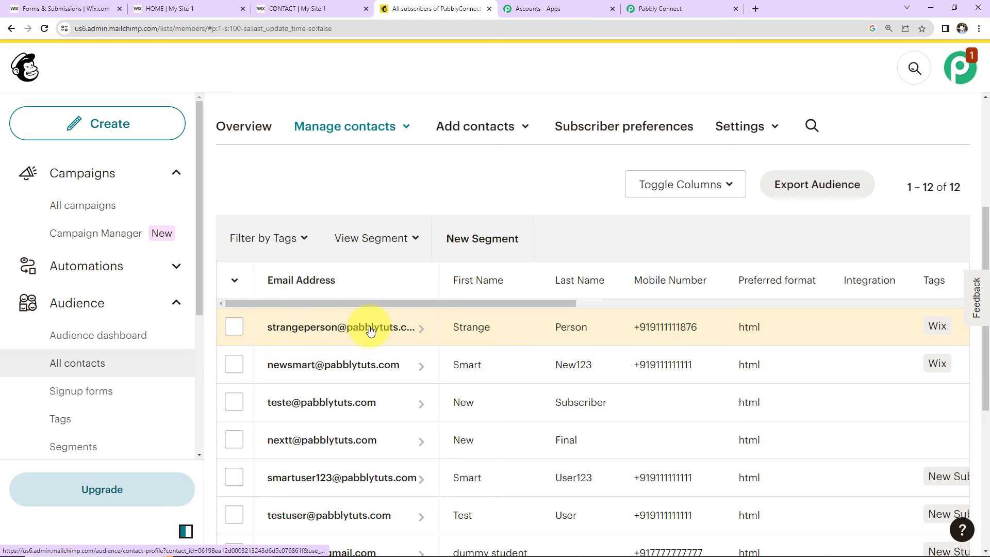
click(371, 331)
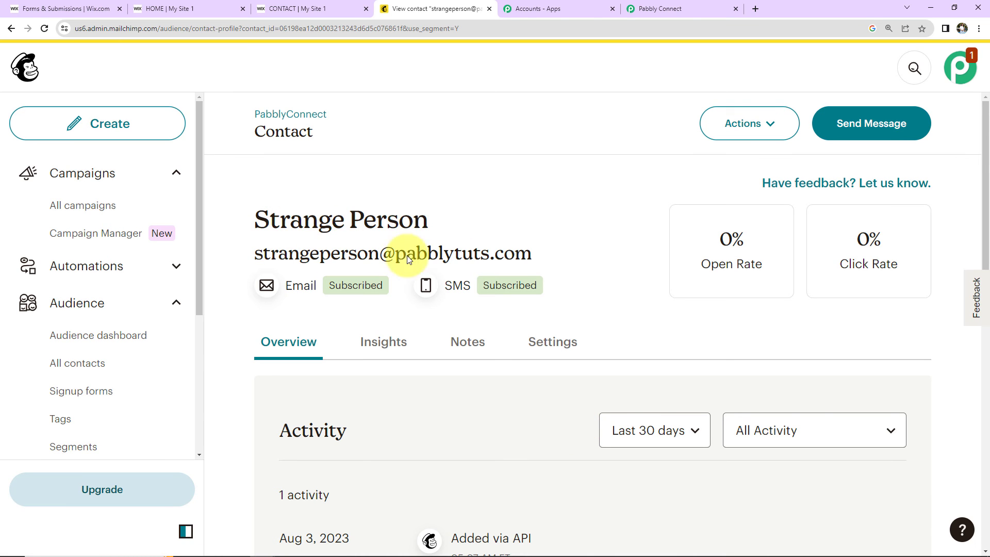
scroll(537, 281, down, 6)
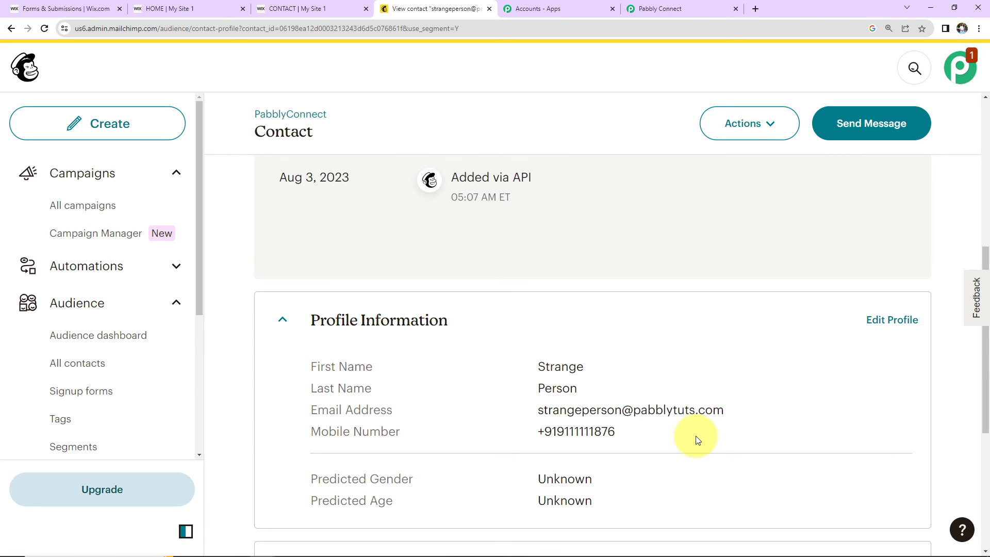
Scroll to the top of the Pabbly workflow and collapse the Wix Forms trigger and Mailchimp Add New Member steps
click(698, 5)
scroll(898, 391, up, 8)
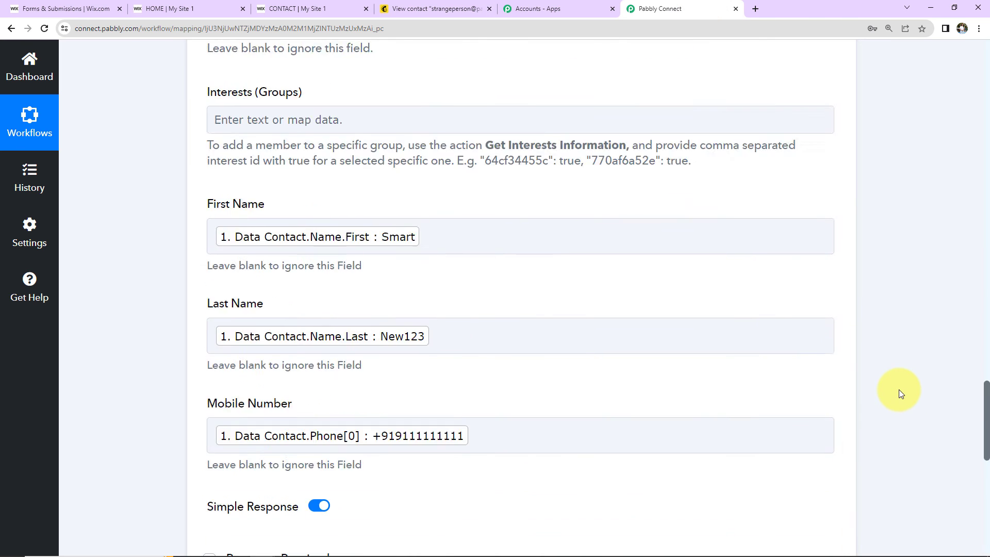
scroll(899, 393, up, 10)
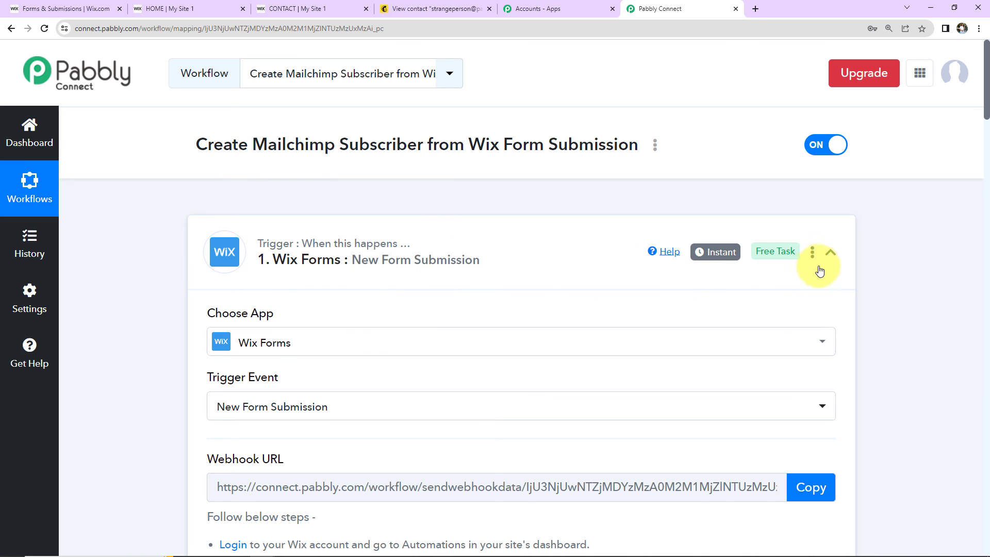
click(830, 252)
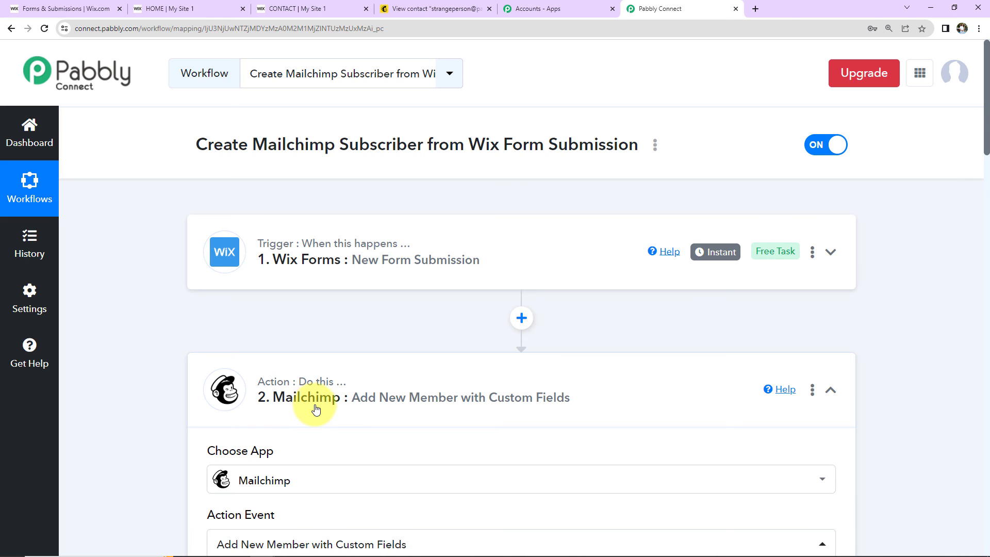
click(831, 390)
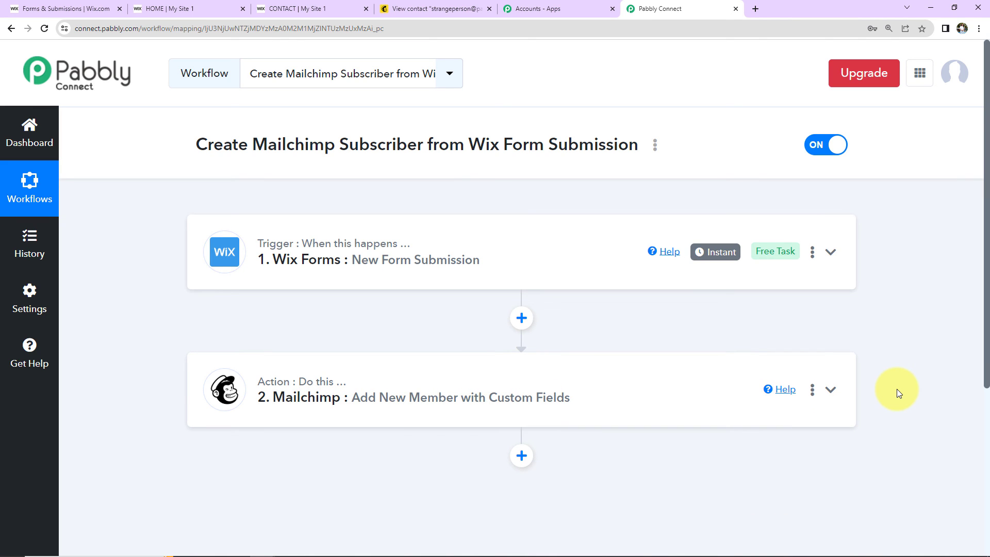